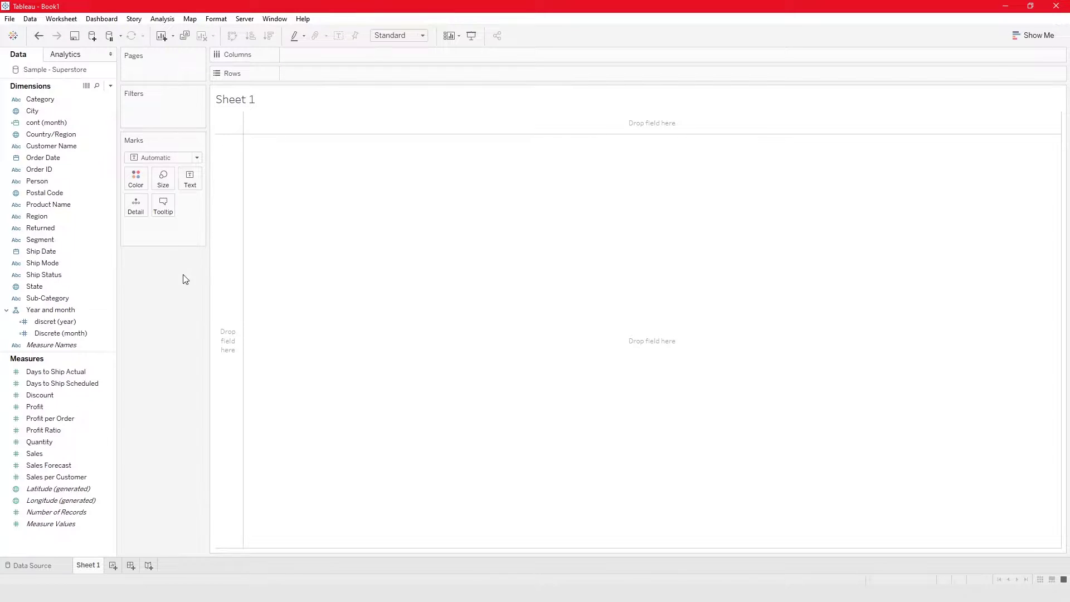
# Chart SUM(Sales) on Rows, split into one bar per Region on Columns.
pyautogui.click(95, 419)
pyautogui.click(54, 465)
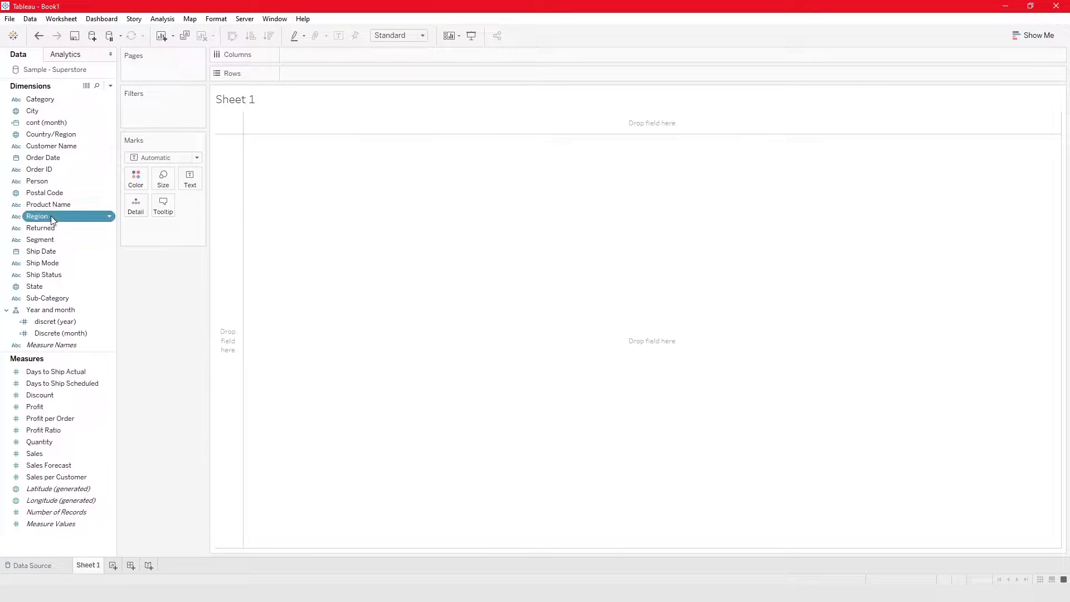
pyautogui.moveTo(48, 219); pyautogui.dragTo(96, 252)
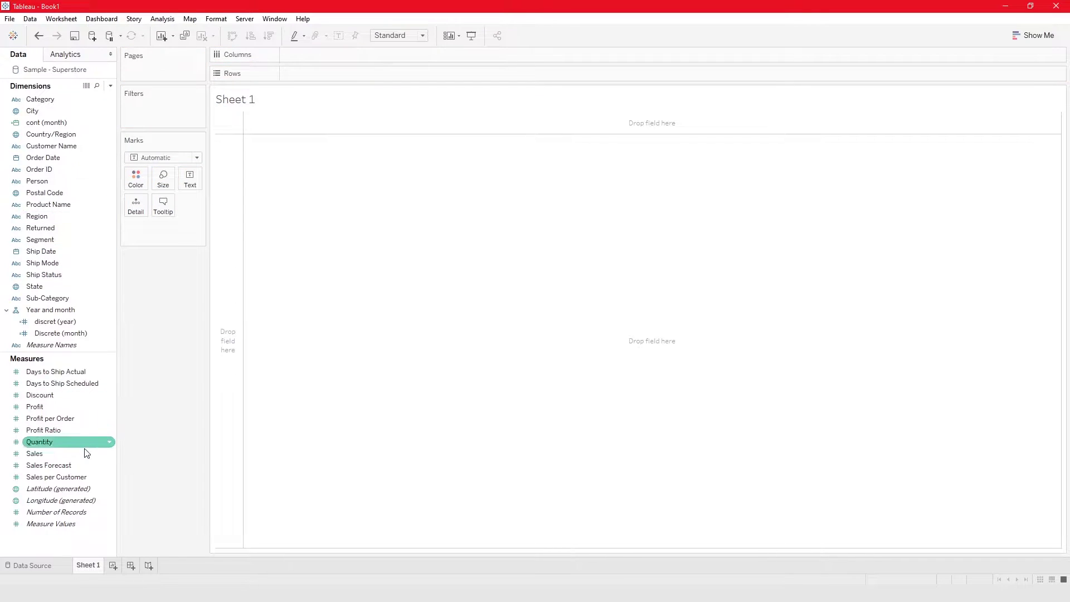
pyautogui.moveTo(55, 453); pyautogui.dragTo(463, 75)
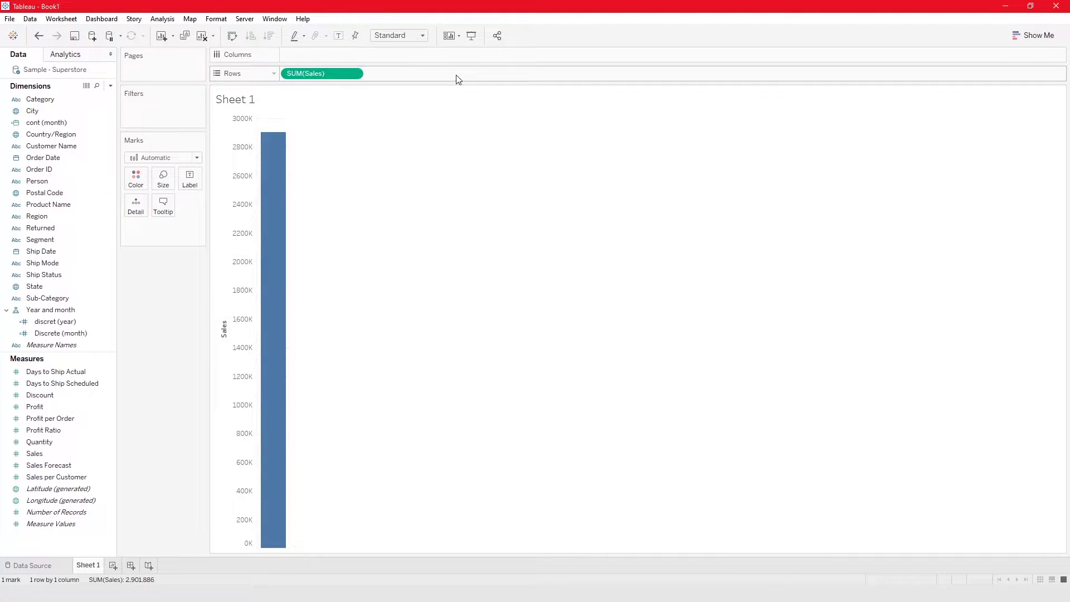
pyautogui.moveTo(286, 254)
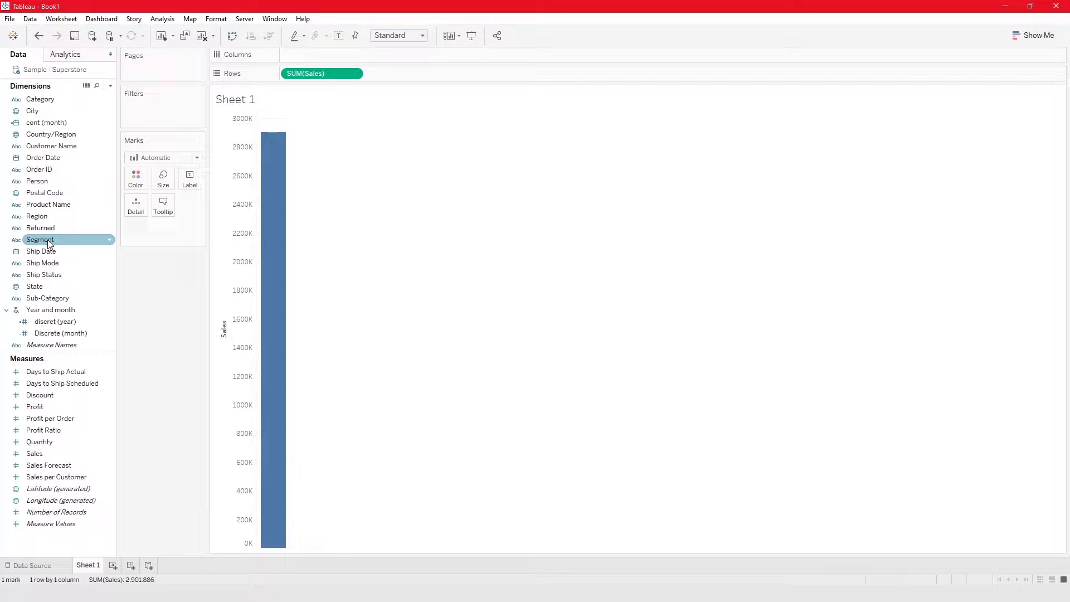
pyautogui.moveTo(38, 216); pyautogui.dragTo(373, 52)
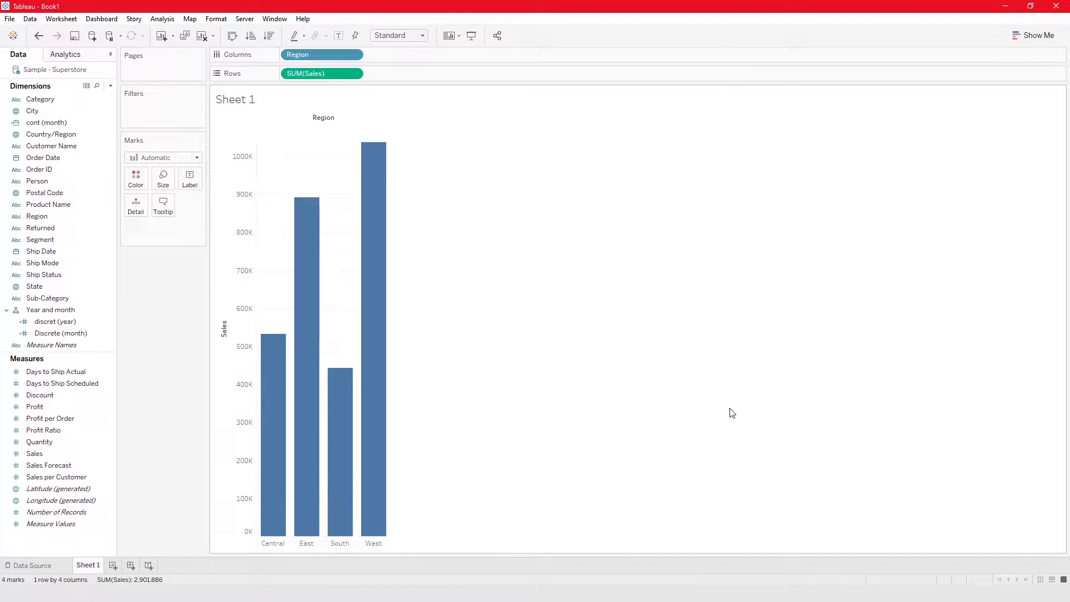
# Add SUM(Profit) to Rows as a second bar chart below Sales.
pyautogui.click(45, 407)
pyautogui.moveTo(46, 408); pyautogui.dragTo(451, 71)
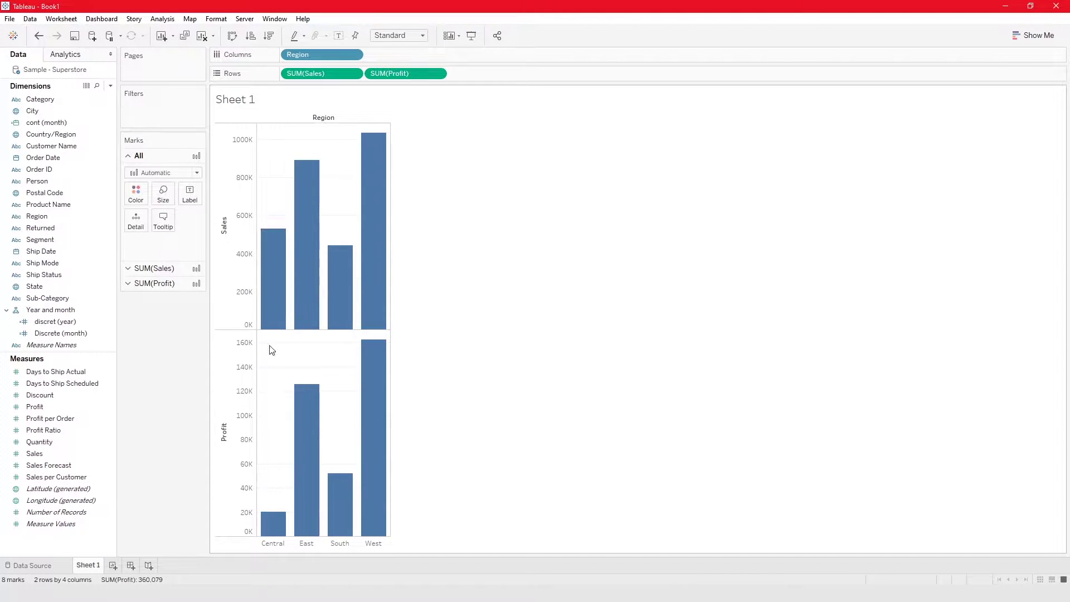
pyautogui.moveTo(292, 426)
pyautogui.moveTo(267, 534)
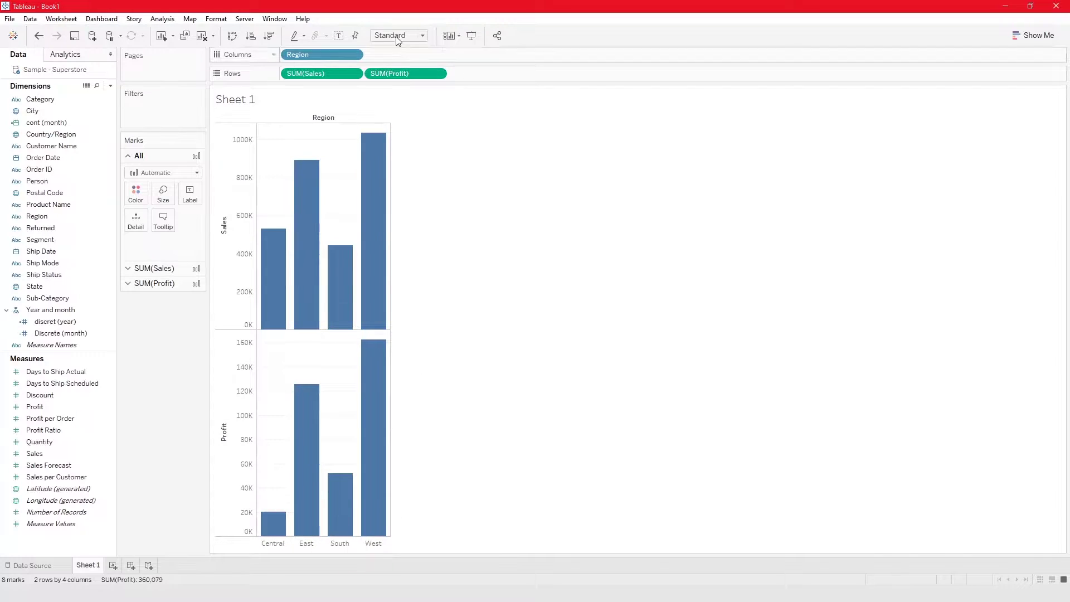
# Drop SUM(Profit) onto the Sales axis so both share one Measure Values axis.
pyautogui.moveTo(390, 75)
pyautogui.mouseDown()
pyautogui.moveTo(365, 146)
pyautogui.moveTo(377, 66)
pyautogui.moveTo(25, 427)
pyautogui.moveTo(189, 336)
pyautogui.moveTo(228, 330)
pyautogui.moveTo(238, 284)
pyautogui.mouseUp()
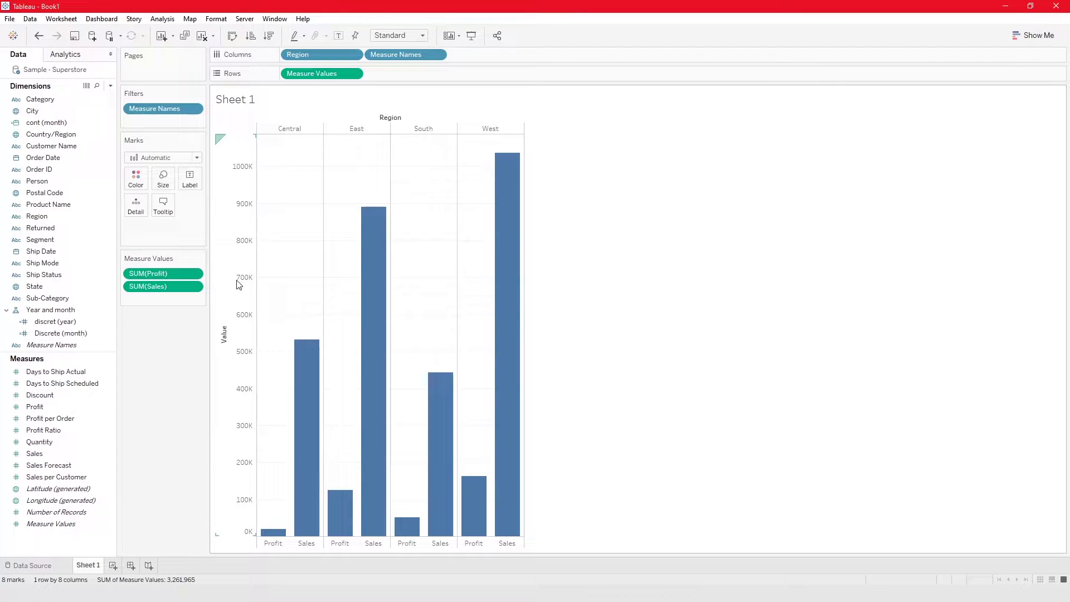
pyautogui.moveTo(304, 528)
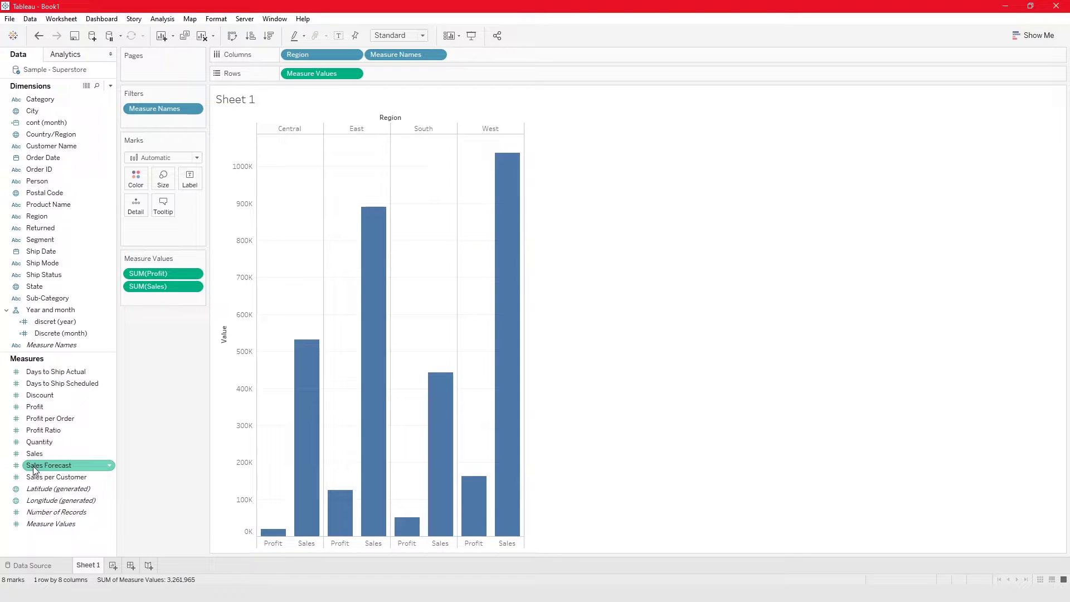
# Add Sales Forecast to the shared Value axis and view the Measure Names and Measure Values descriptions.
pyautogui.moveTo(36, 469); pyautogui.dragTo(157, 299)
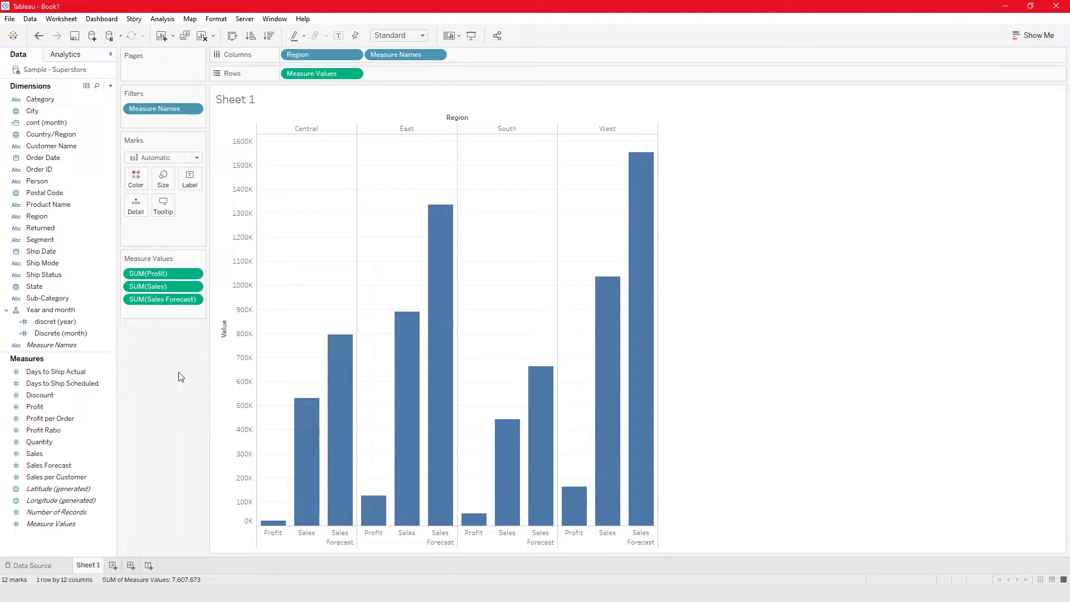
pyautogui.click(65, 347)
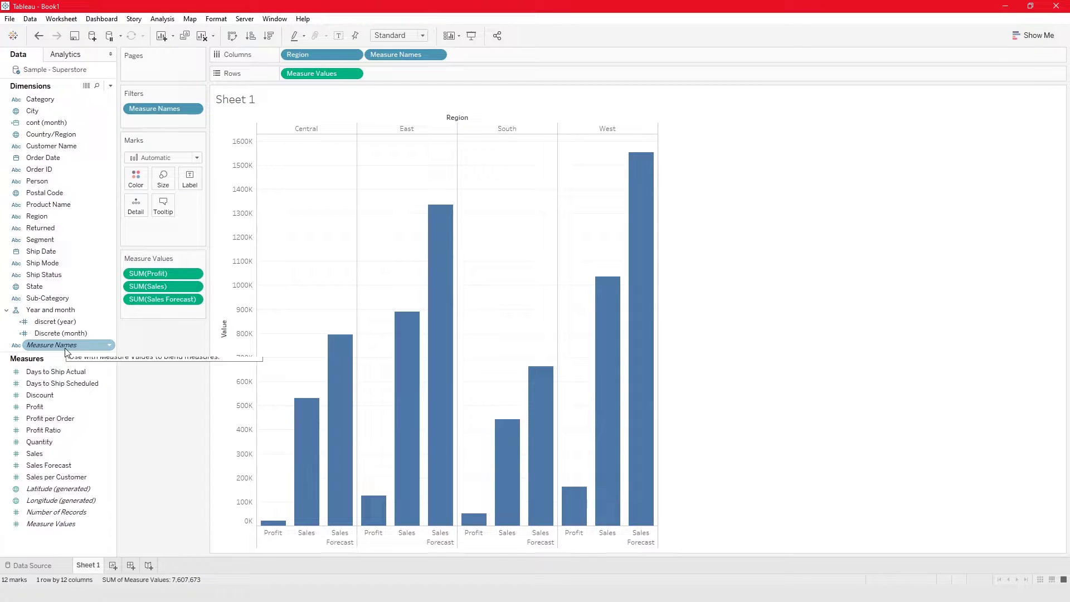
pyautogui.click(89, 522)
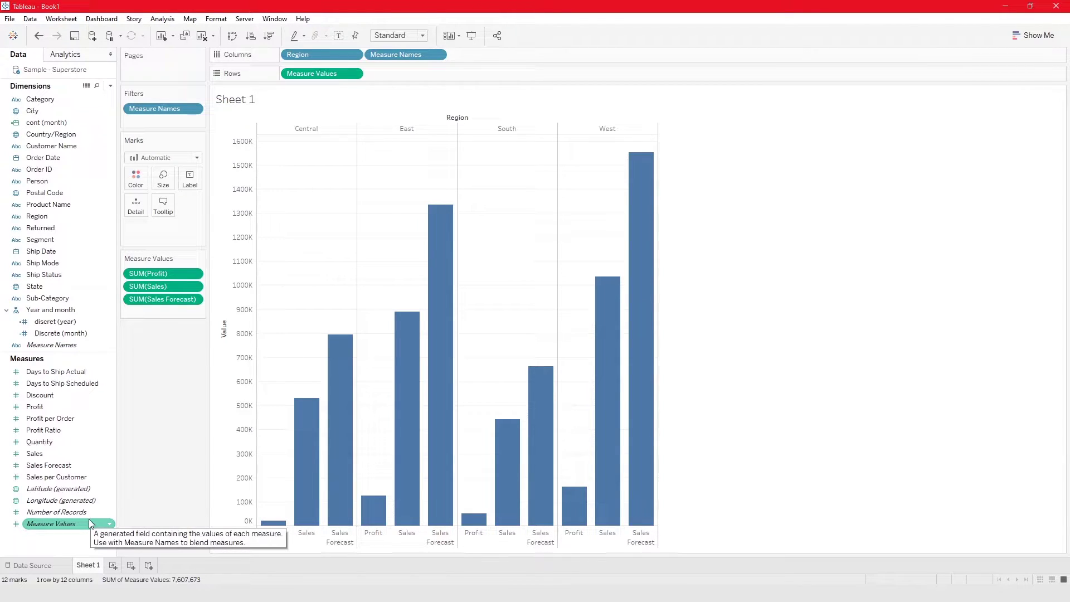
pyautogui.click(90, 512)
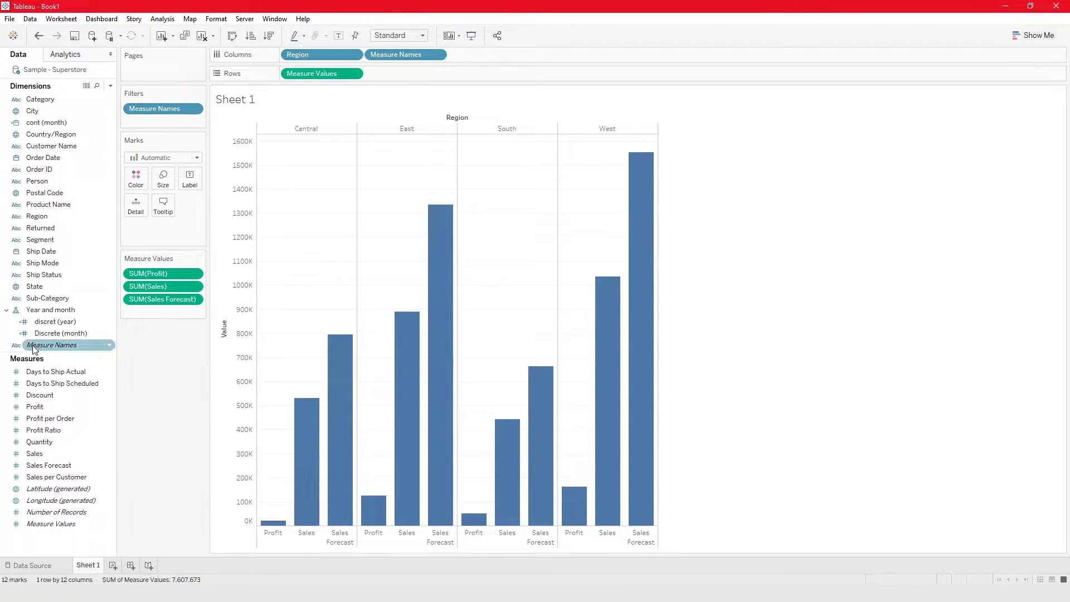
# Put Measure Names on Color and dock its Profit/Sales/Sales Forecast legend in the cards pane.
pyautogui.moveTo(35, 345); pyautogui.dragTo(132, 175)
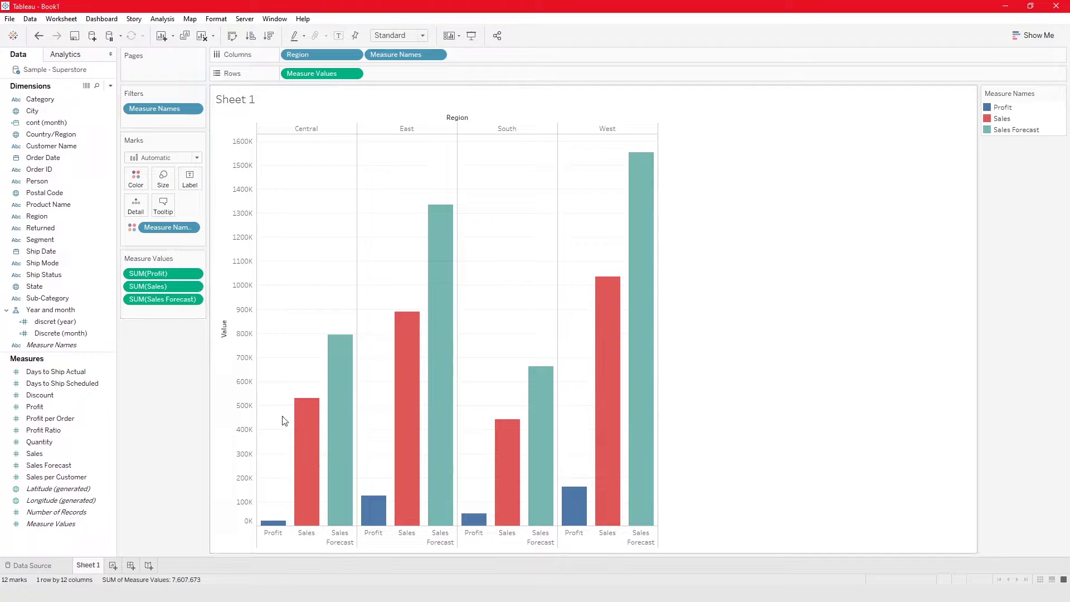
pyautogui.moveTo(317, 447)
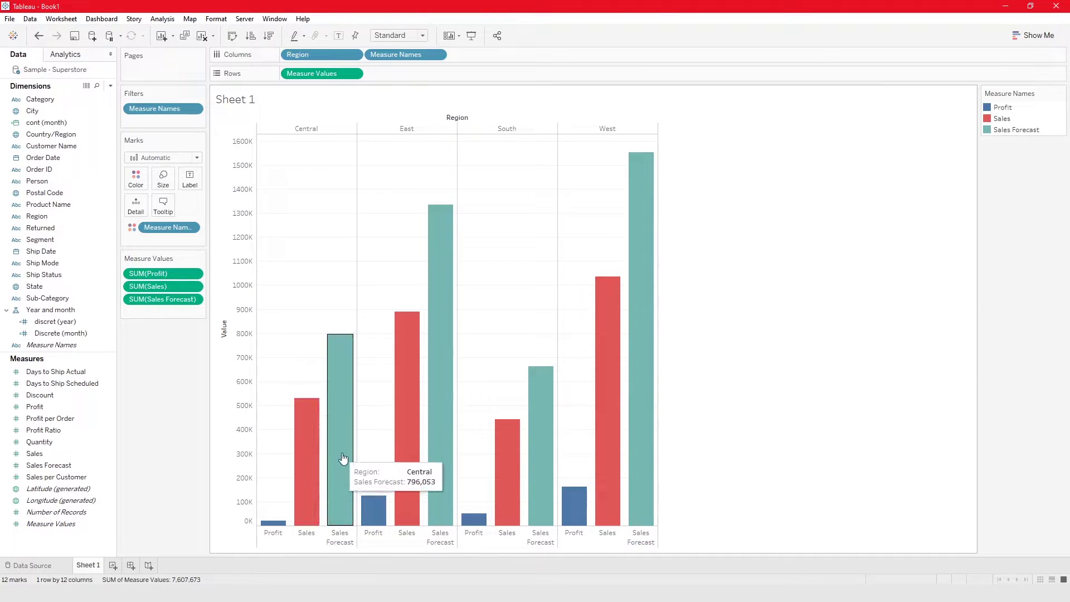
pyautogui.moveTo(413, 491)
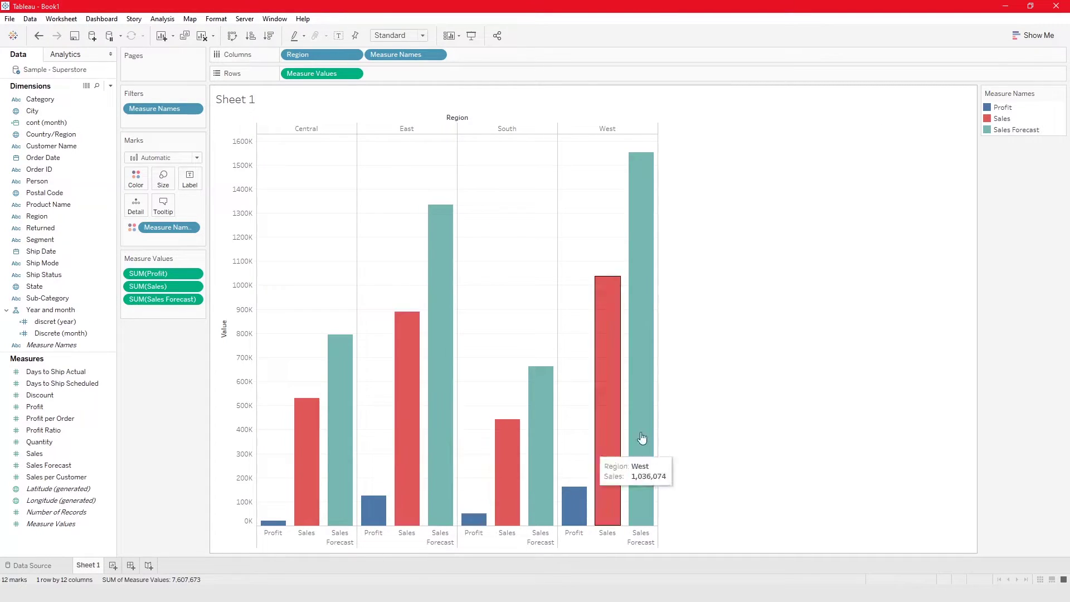
pyautogui.moveTo(1010, 93); pyautogui.dragTo(149, 332)
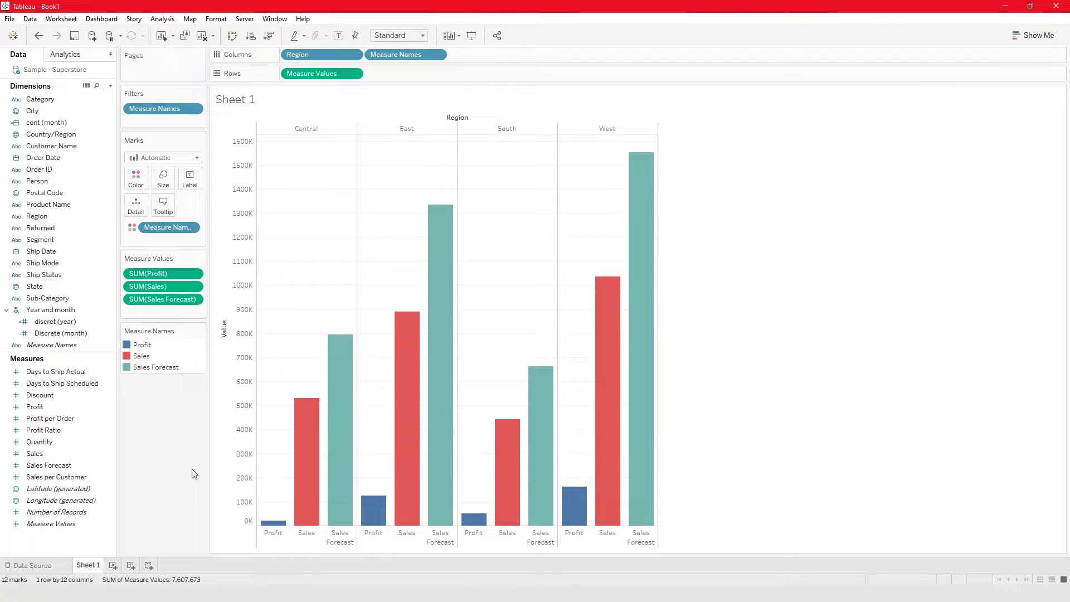
# Change the axis title from 'Value' to 'sales, profit, sales forcast' in Edit Axis.
pyautogui.click(225, 330)
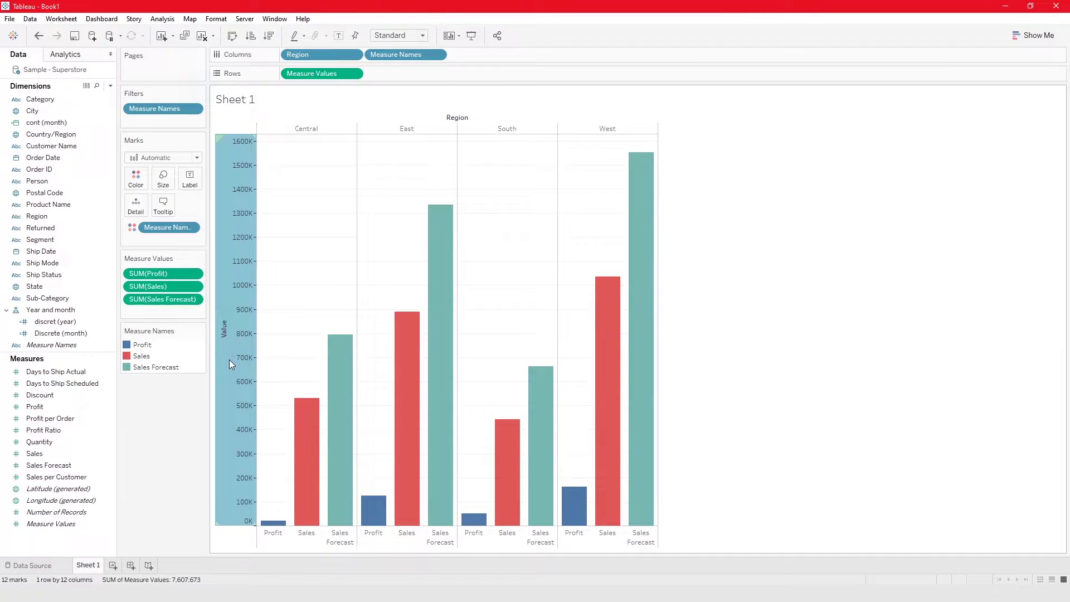
pyautogui.moveTo(230, 358)
pyautogui.moveTo(229, 335)
pyautogui.rightClick(233, 324)
pyautogui.click(256, 332)
pyautogui.doubleClick(434, 369)
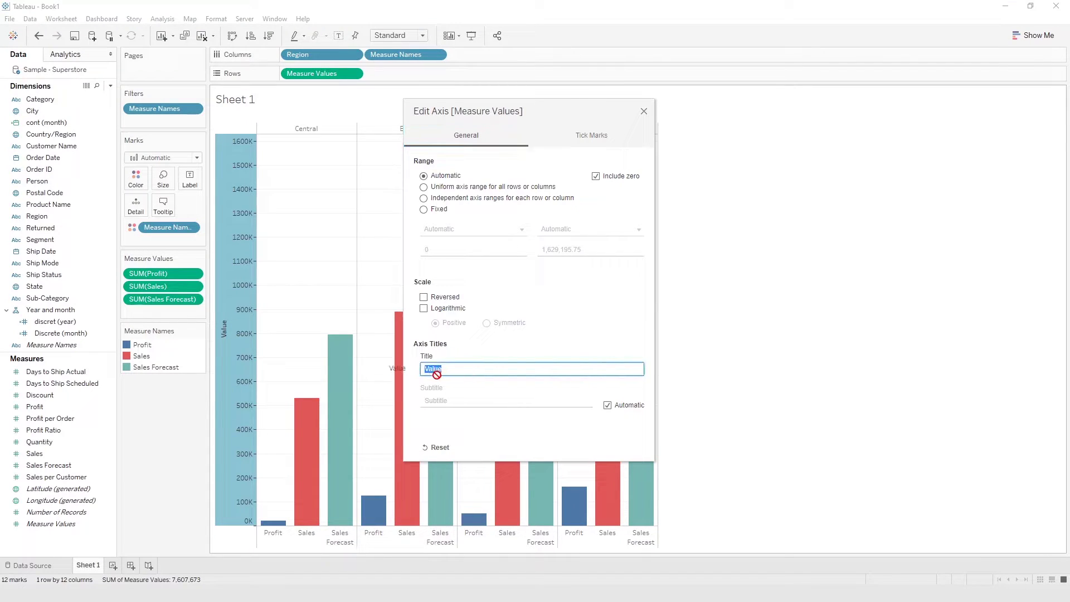
pyautogui.write('sales forcast')
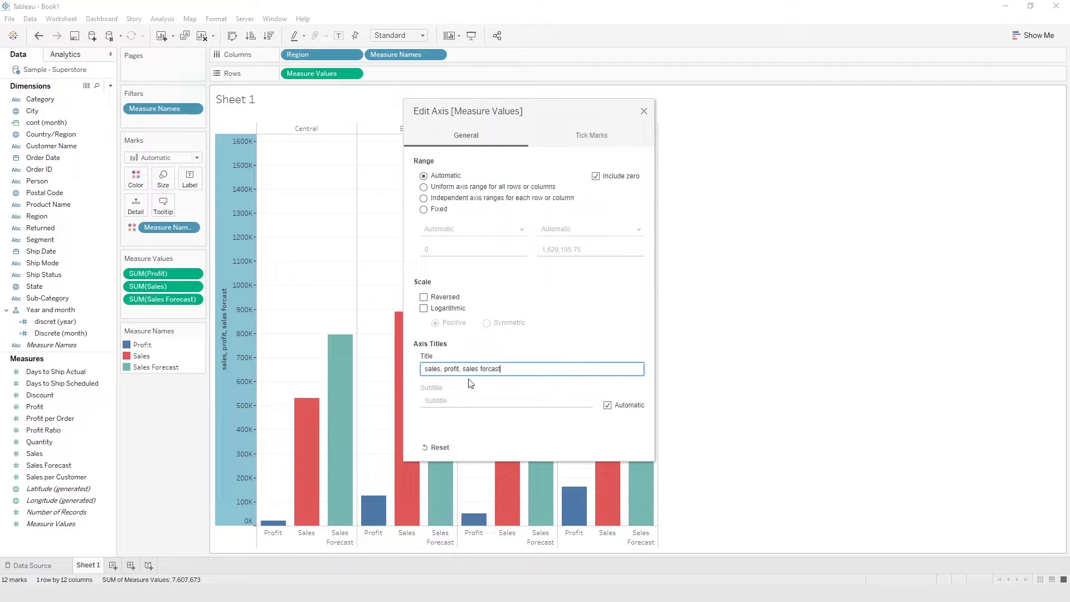
pyautogui.click(642, 109)
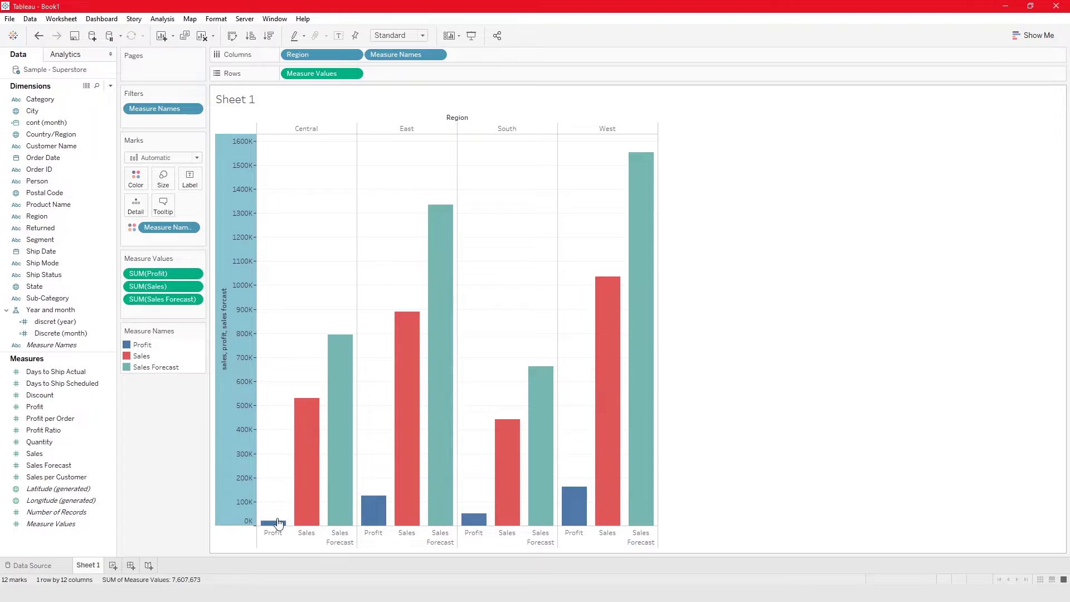
# Check Sales per Customer in the Measure Names filter so it appears as a fourth green bar.
pyautogui.moveTo(404, 514)
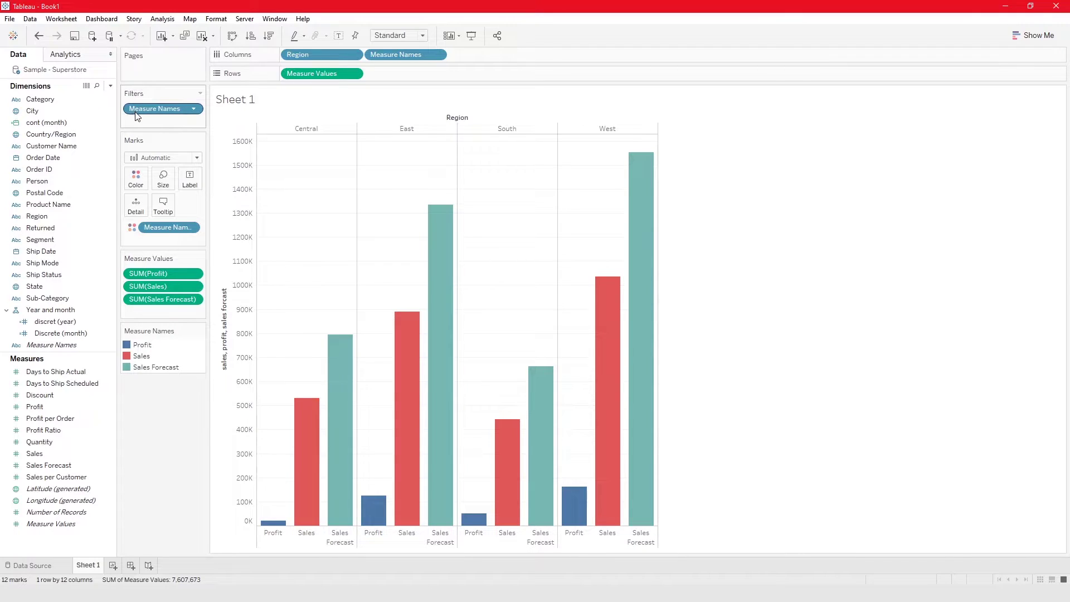
pyautogui.click(192, 109)
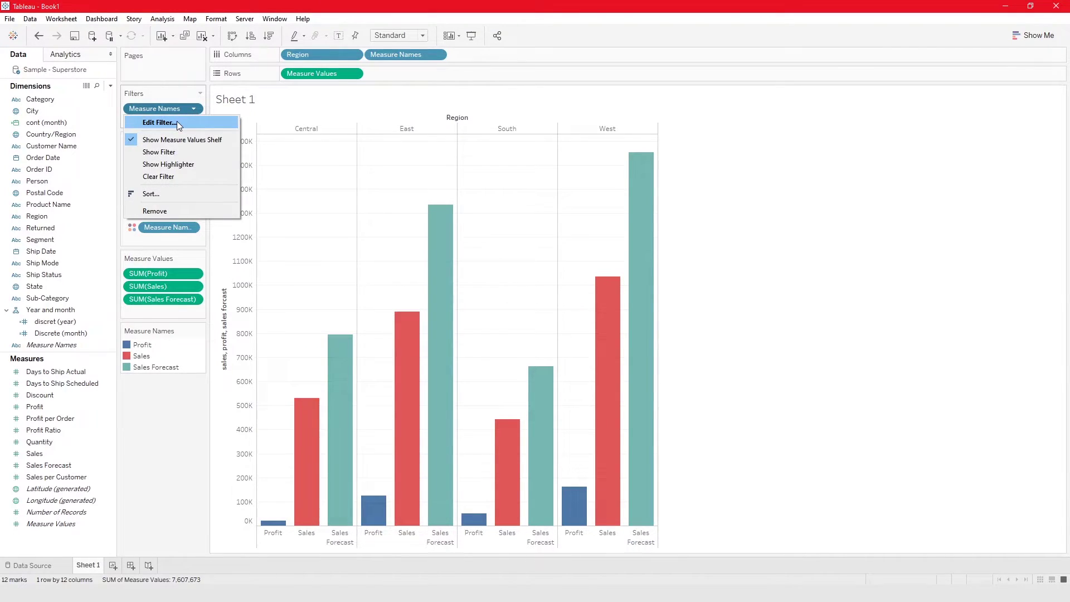
pyautogui.click(177, 122)
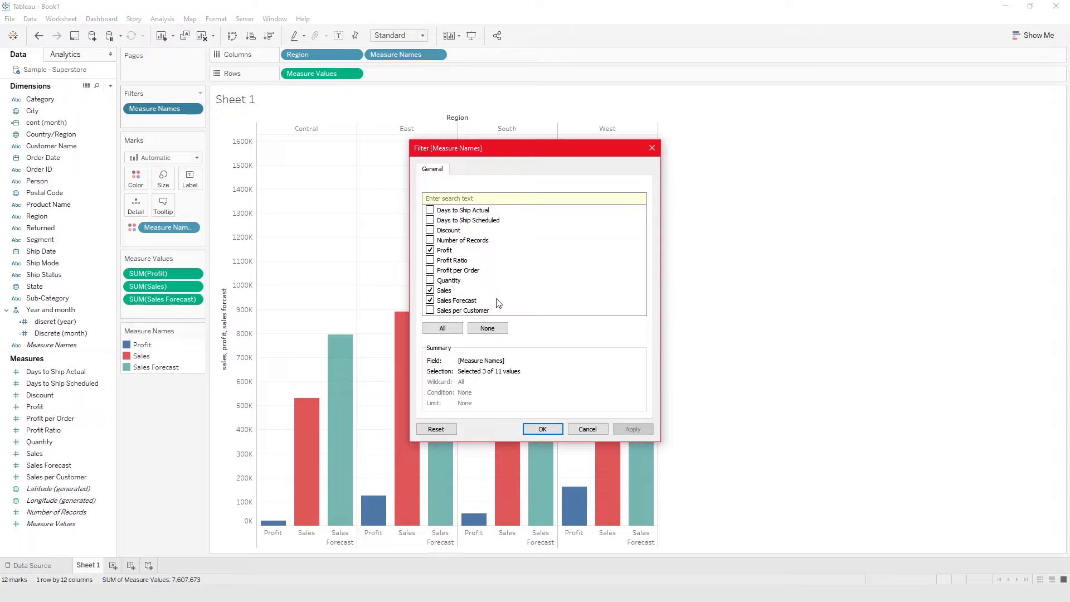
pyautogui.click(434, 310)
pyautogui.click(543, 430)
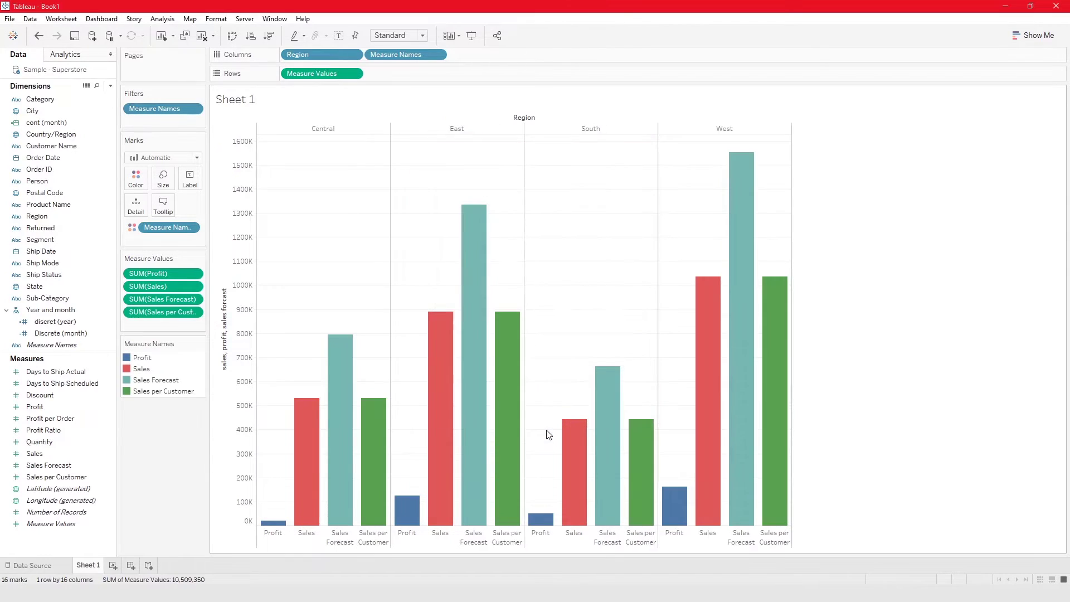
pyautogui.moveTo(382, 528)
pyautogui.moveTo(639, 524)
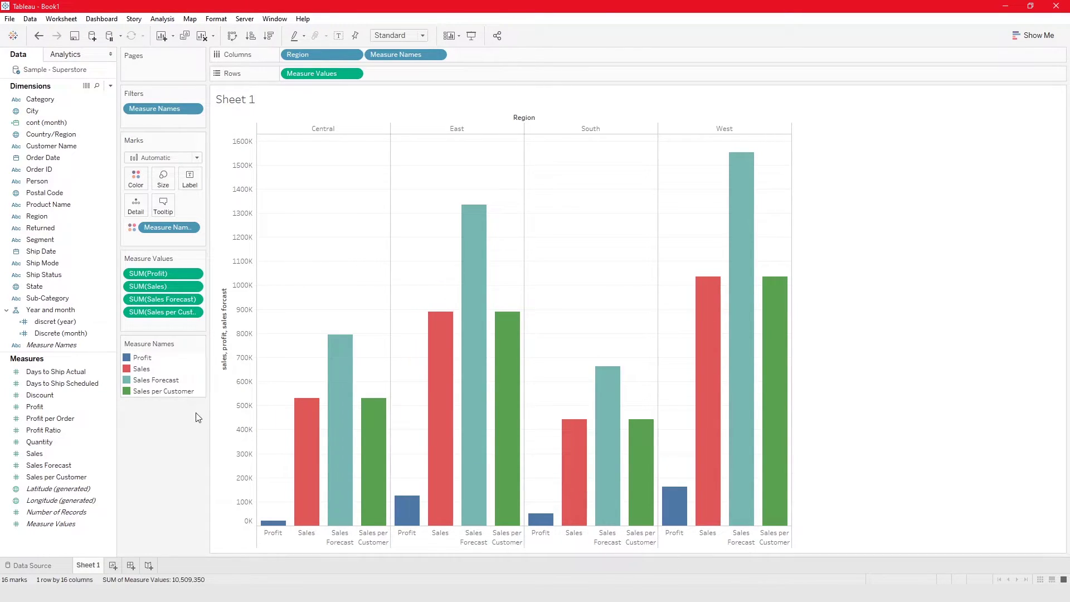
# Add then remove Quantity, and drag SUM(Sales per Customer) off the Measure Values card.
pyautogui.moveTo(369, 462)
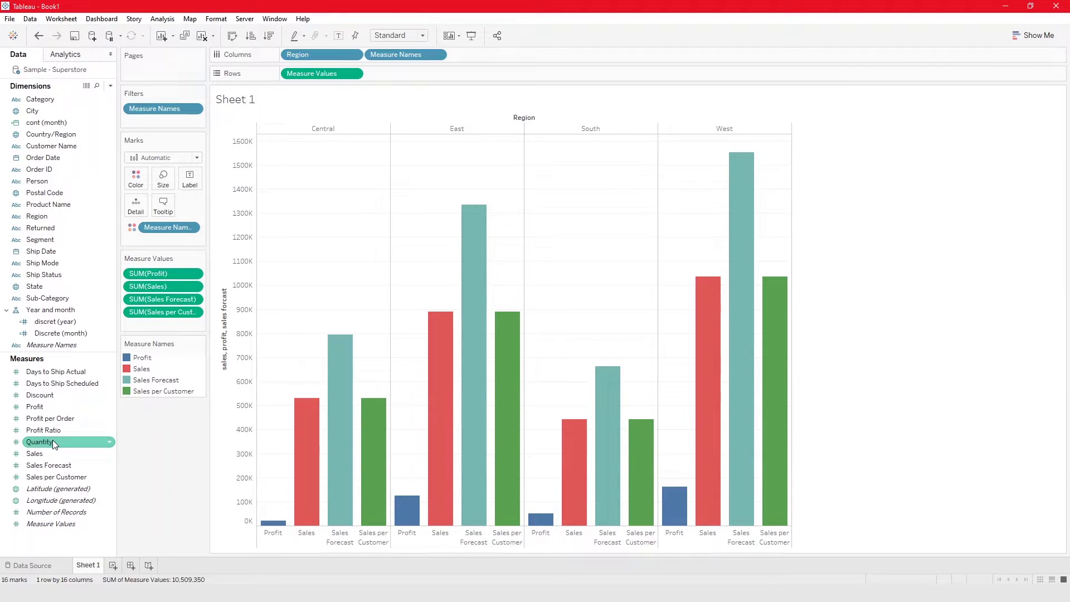
pyautogui.moveTo(52, 440); pyautogui.dragTo(233, 422)
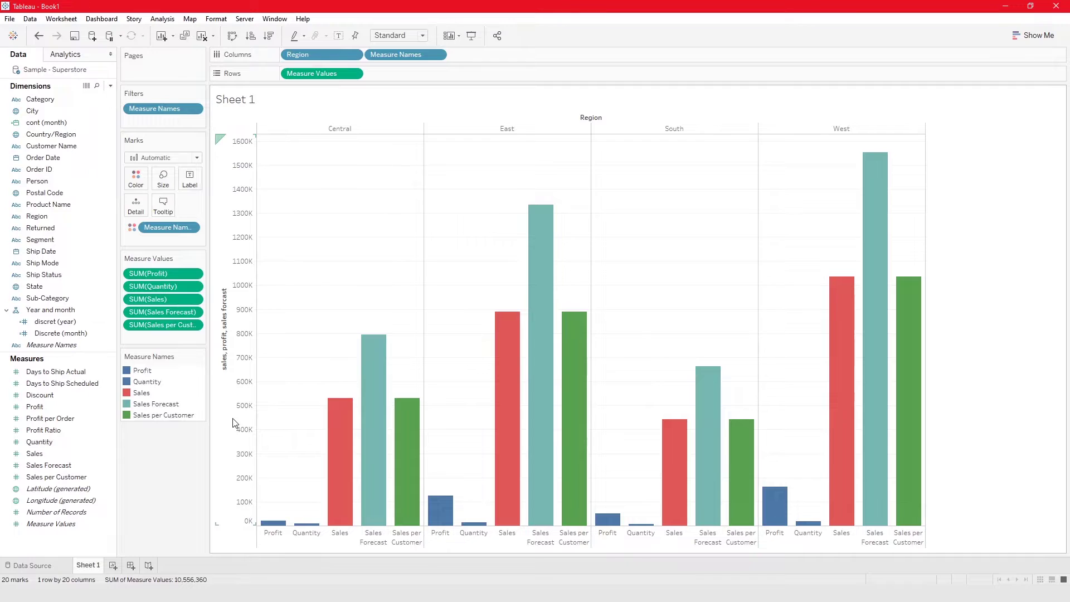
pyautogui.moveTo(308, 527)
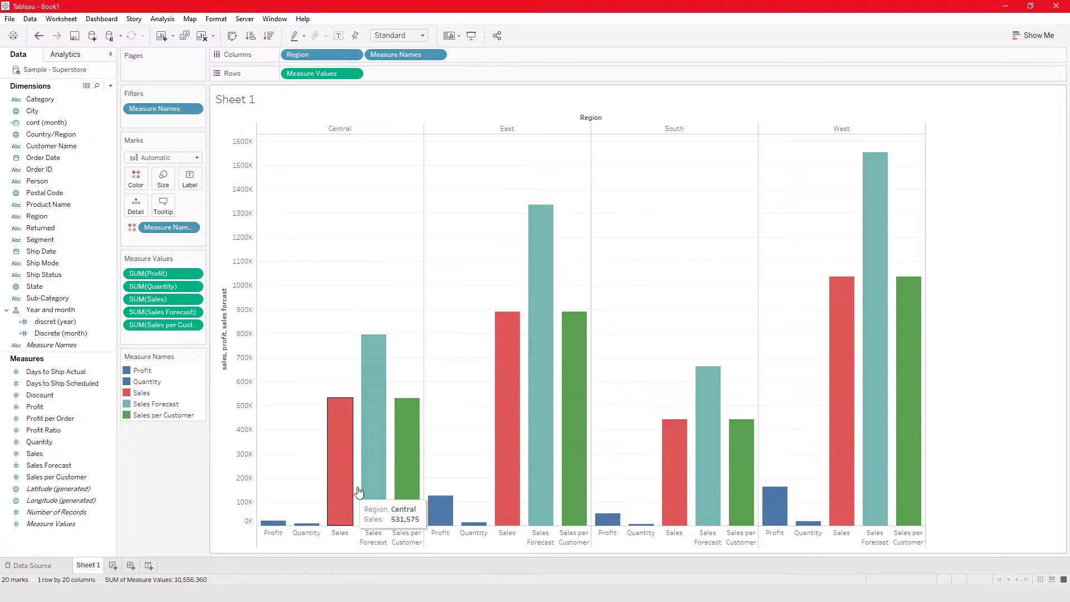
pyautogui.moveTo(717, 427)
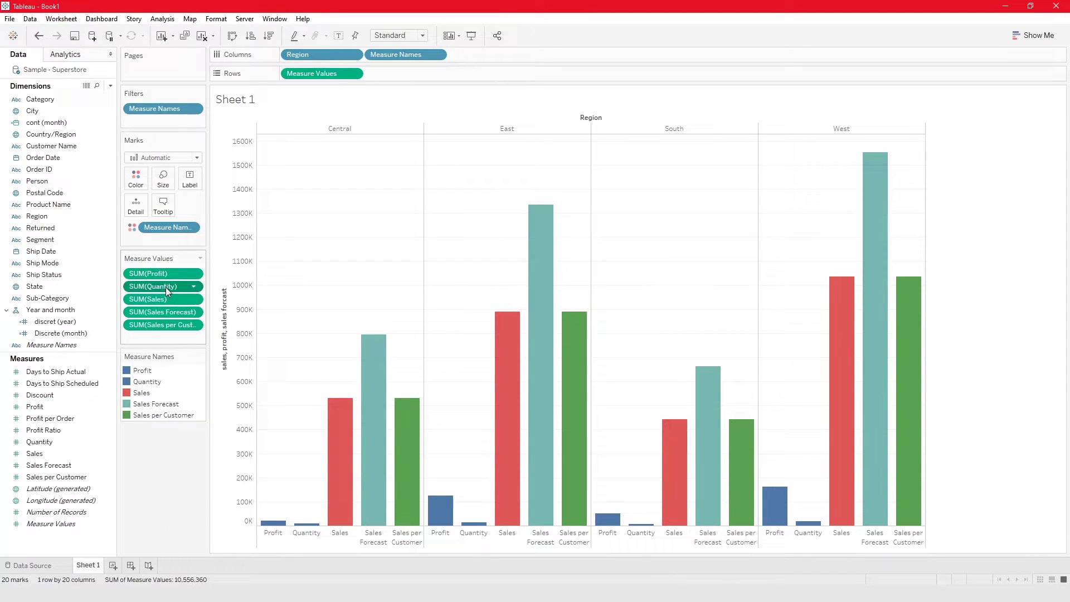
pyautogui.moveTo(166, 286); pyautogui.dragTo(62, 428)
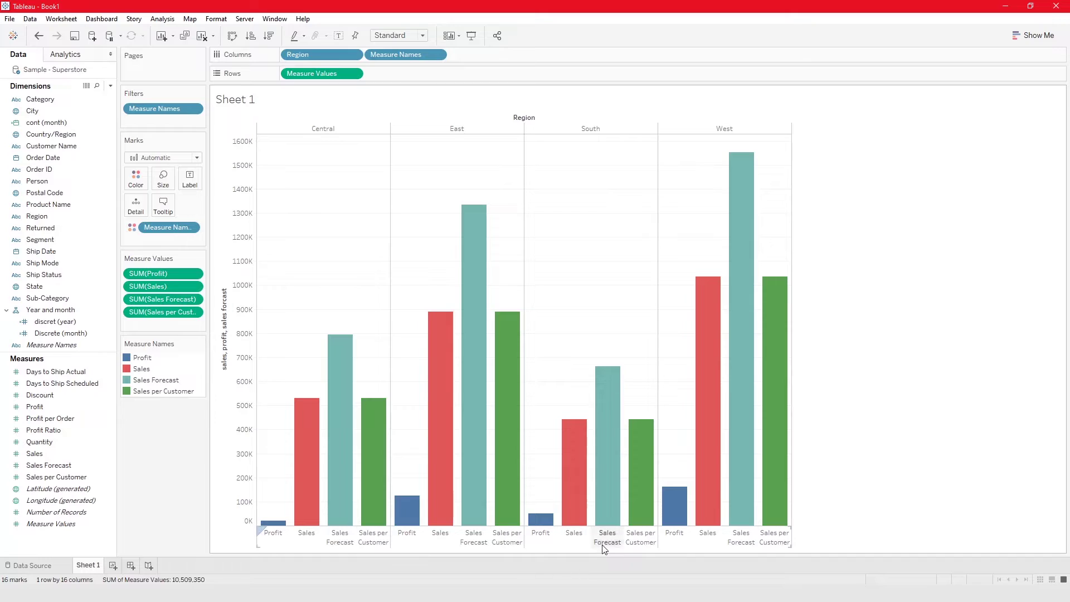
pyautogui.moveTo(349, 480)
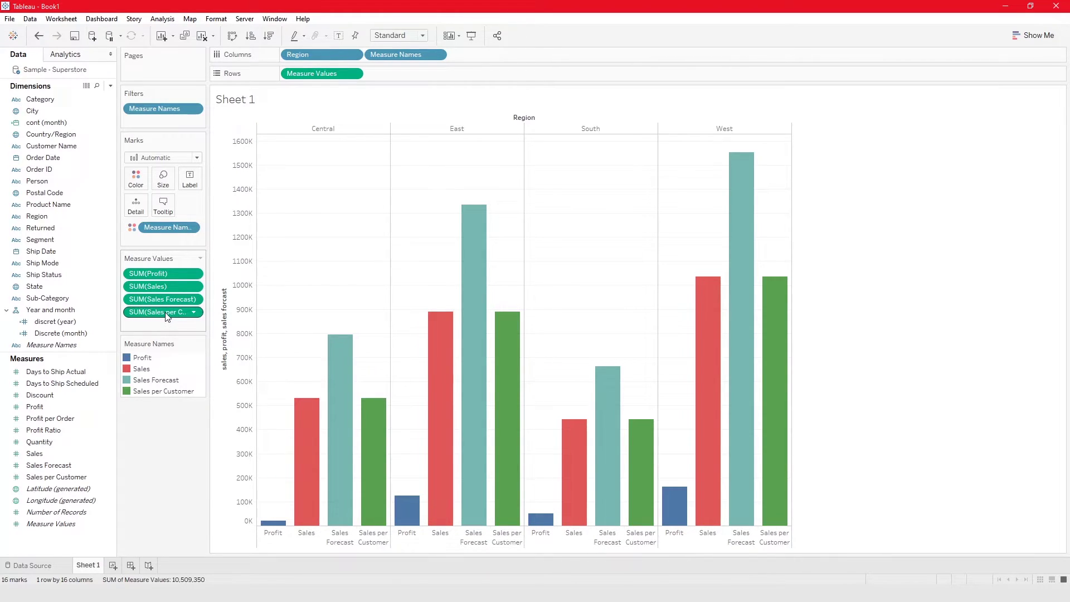
pyautogui.moveTo(167, 317); pyautogui.dragTo(56, 428)
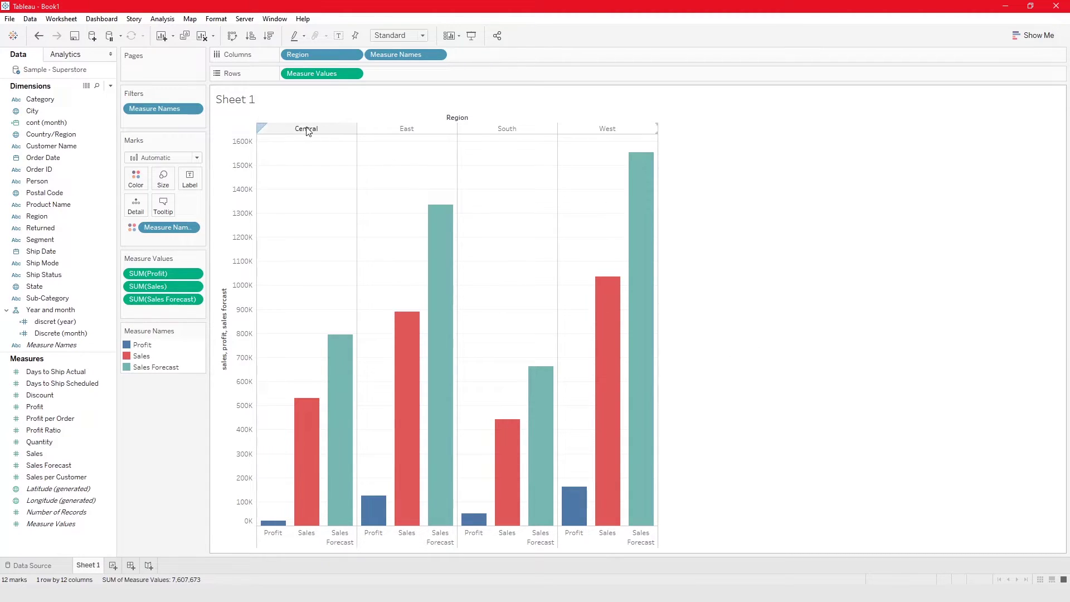
# Reorder regions to East, Central, West, South and move SUM(Sales) ahead of SUM(Profit).
pyautogui.moveTo(305, 131); pyautogui.dragTo(469, 130)
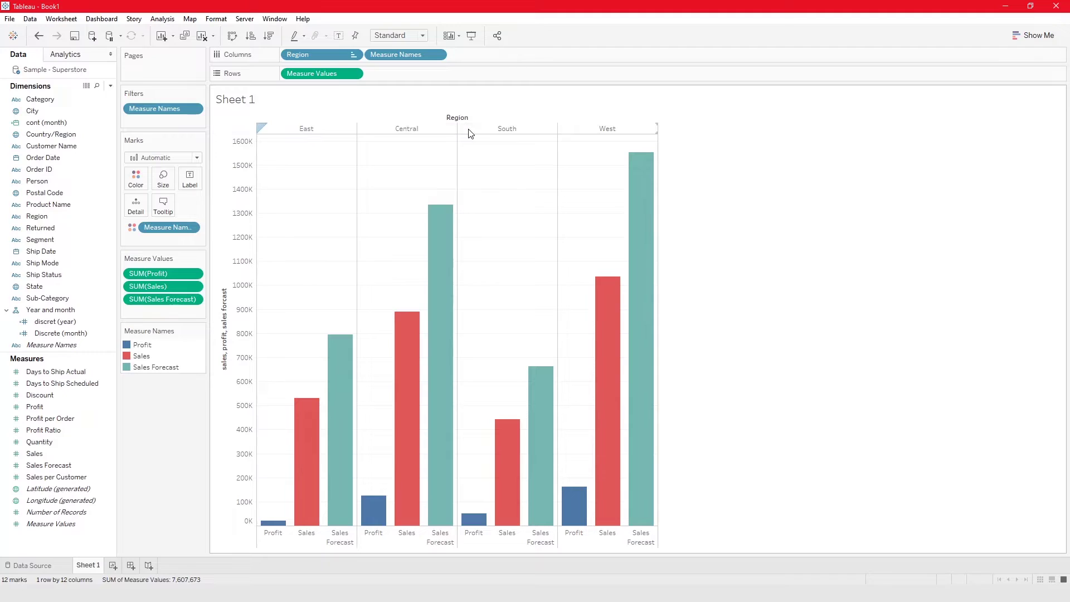
pyautogui.moveTo(566, 134); pyautogui.dragTo(431, 130)
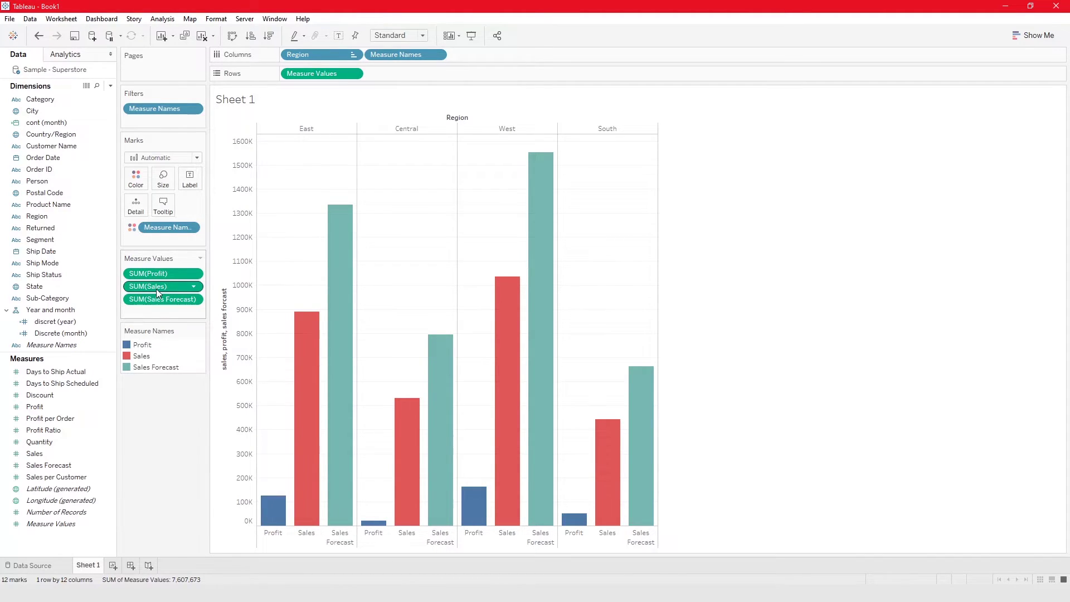
pyautogui.moveTo(156, 289); pyautogui.dragTo(159, 266)
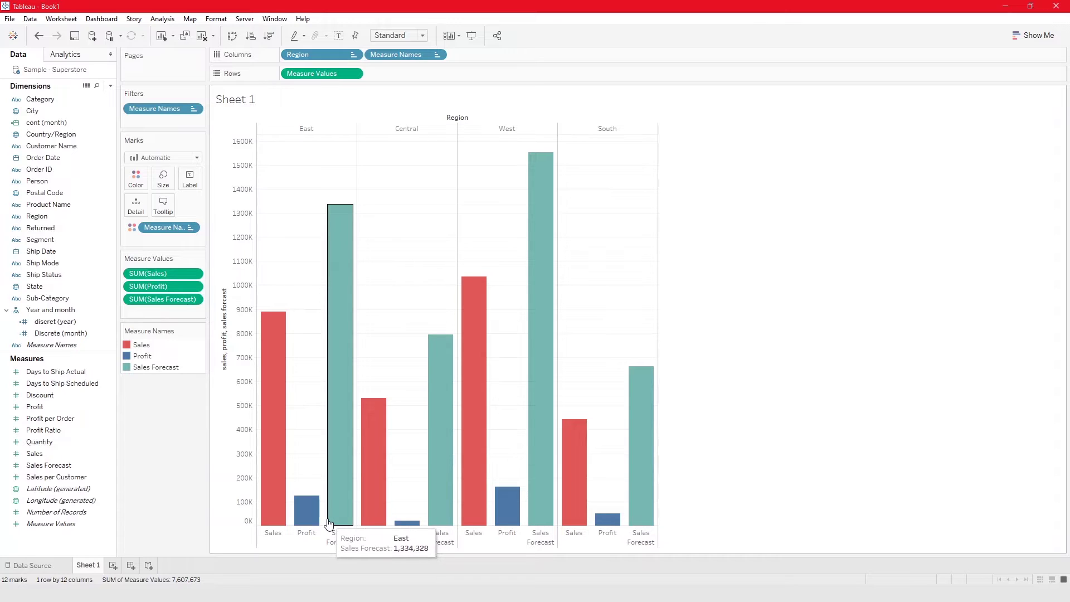
# Recolour the Profit series pink in the colour legend.
pyautogui.click(143, 355)
pyautogui.doubleClick(143, 356)
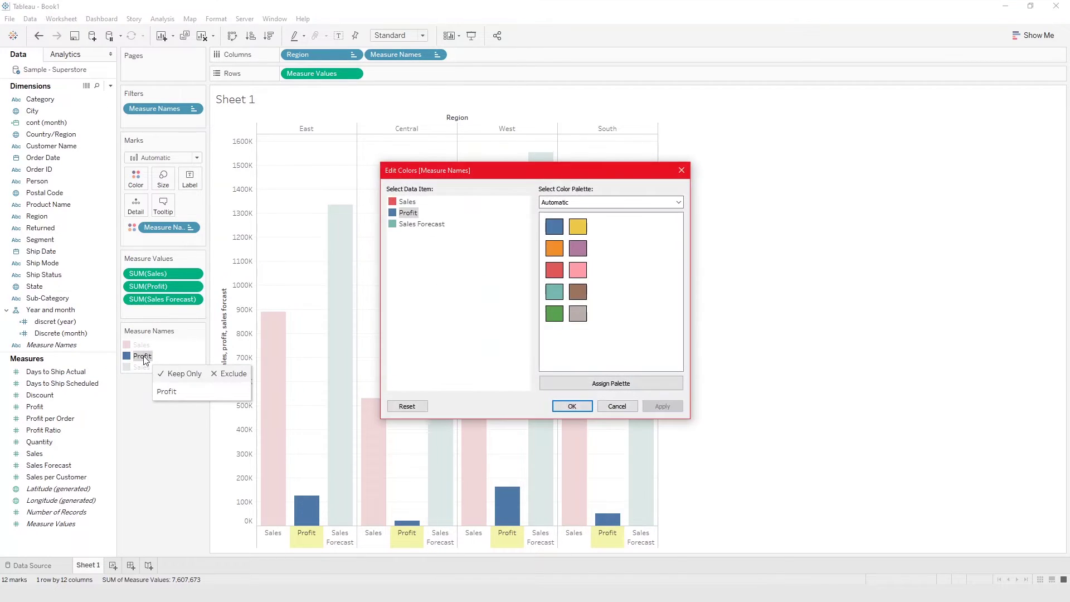
pyautogui.click(580, 270)
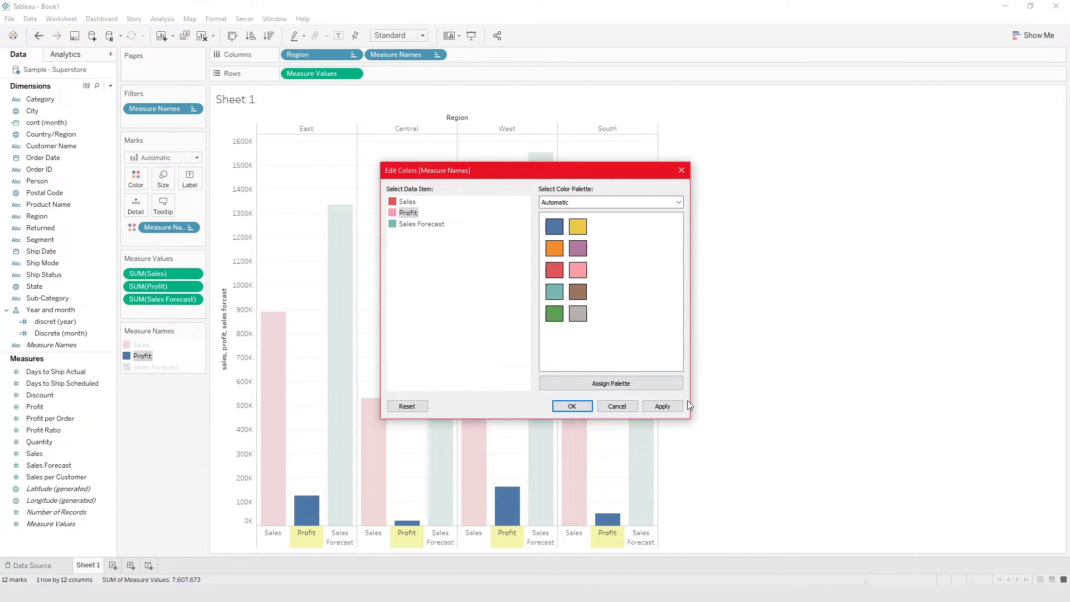
pyautogui.click(662, 406)
pyautogui.click(572, 406)
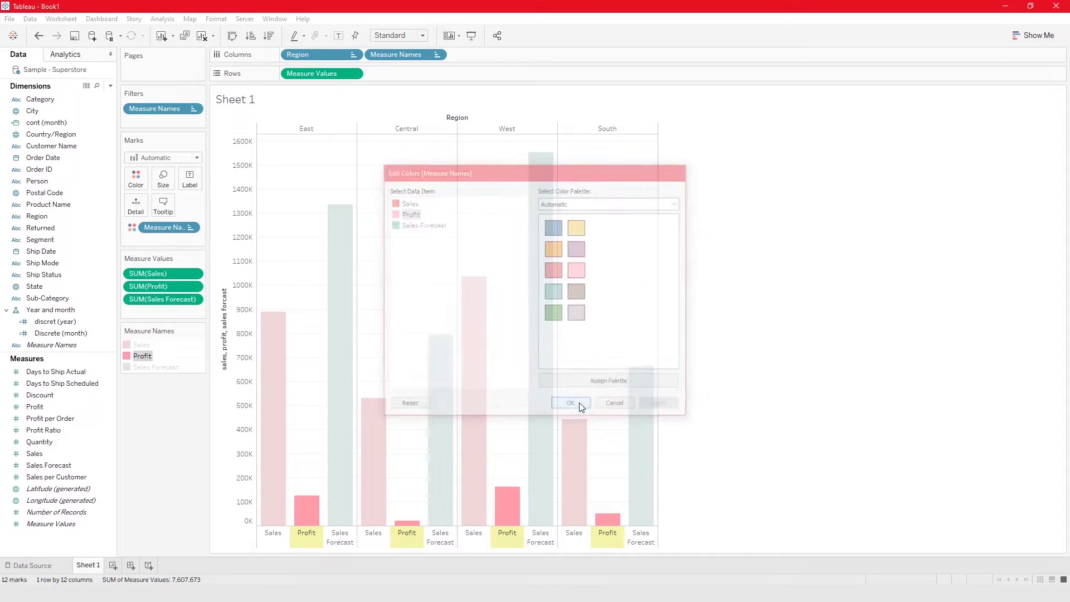
# Move Sales Forecast above Profit in the colour legend, giving Sales, Sales Forecast, Profit order.
pyautogui.click(158, 384)
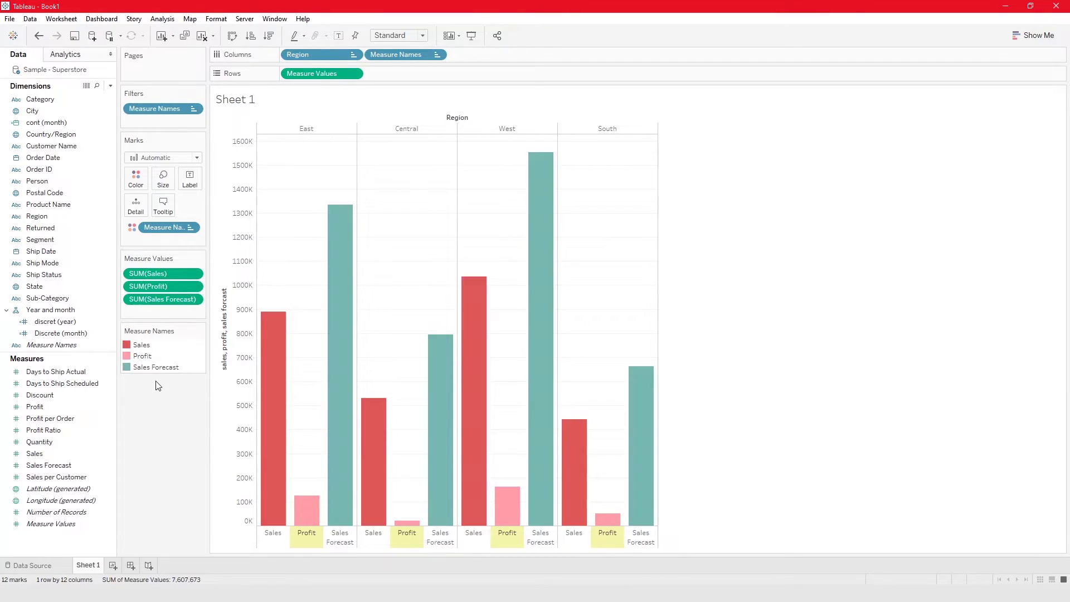
pyautogui.click(148, 368)
pyautogui.moveTo(148, 368); pyautogui.dragTo(135, 344)
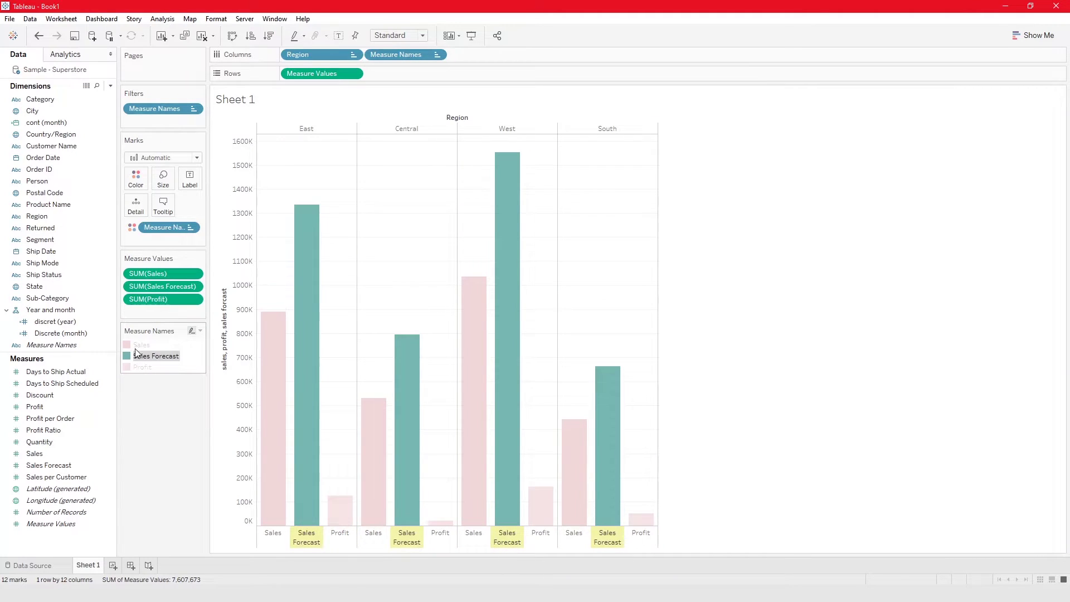
pyautogui.click(150, 416)
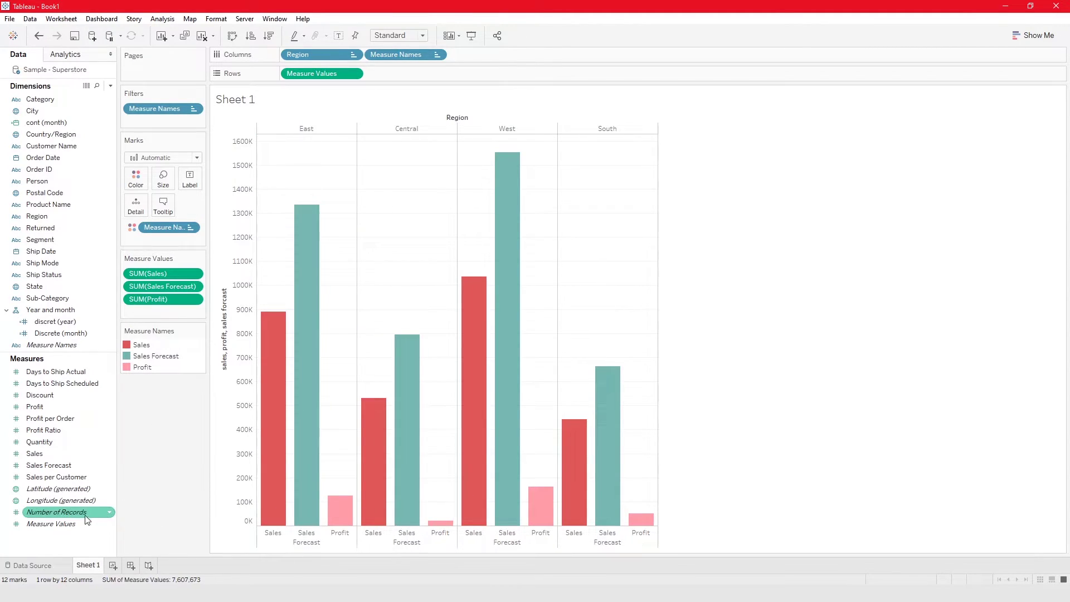
pyautogui.moveTo(86, 523); pyautogui.dragTo(55, 529)
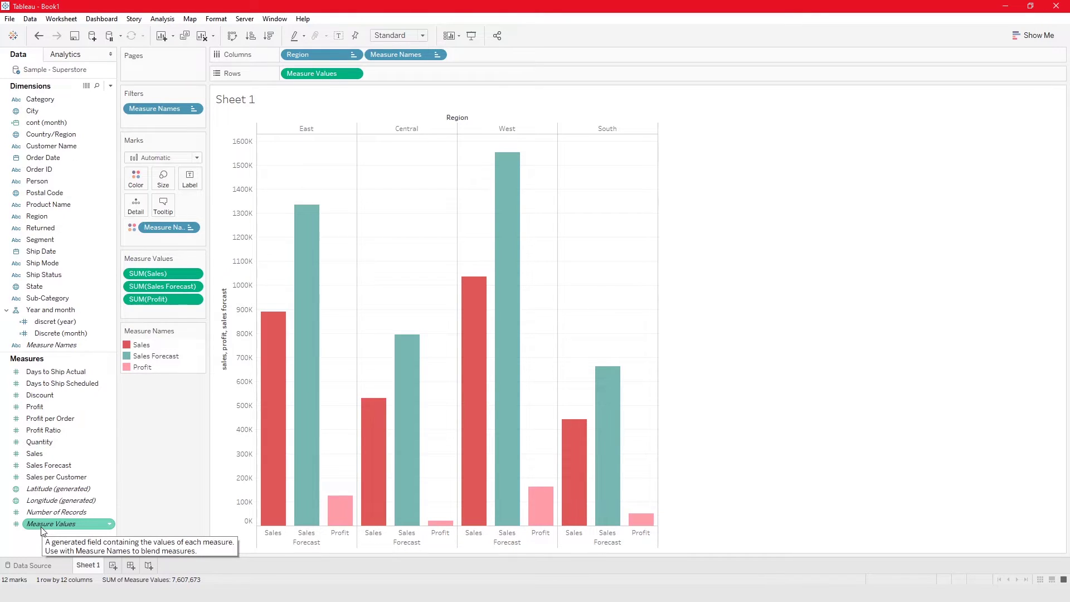
pyautogui.moveTo(41, 527); pyautogui.dragTo(141, 179)
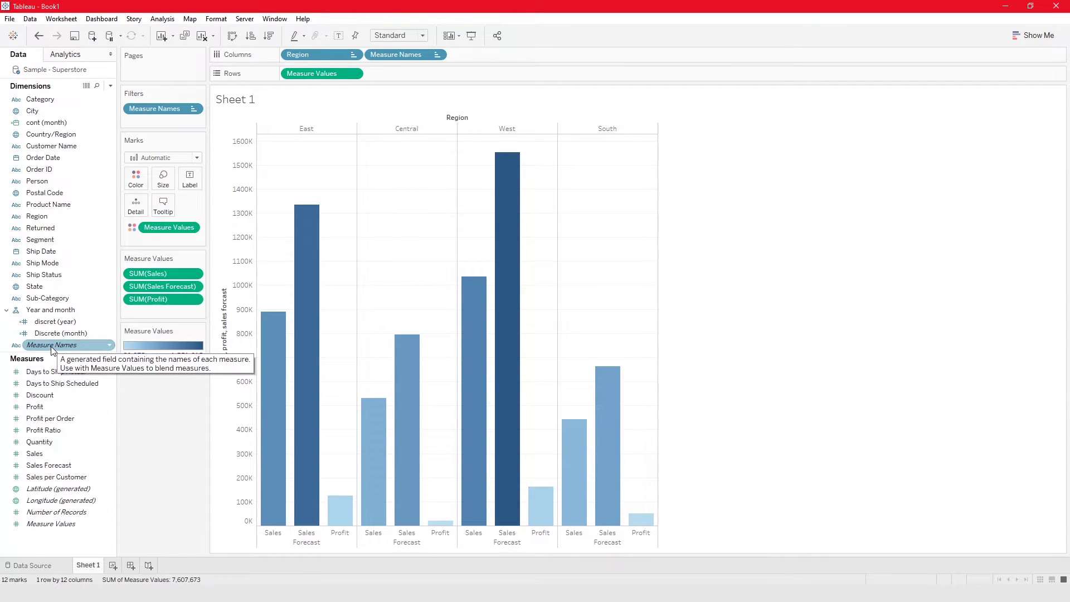
pyautogui.moveTo(52, 345); pyautogui.dragTo(167, 227)
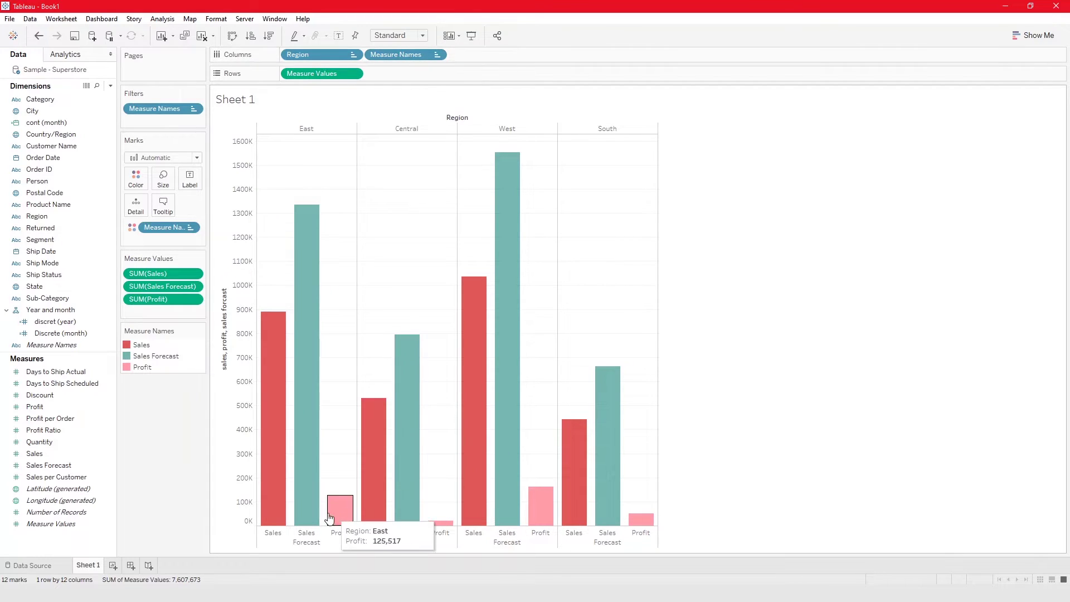
# Remove Measure Names from Columns so each Region shows one stacked bar.
pyautogui.moveTo(561, 508)
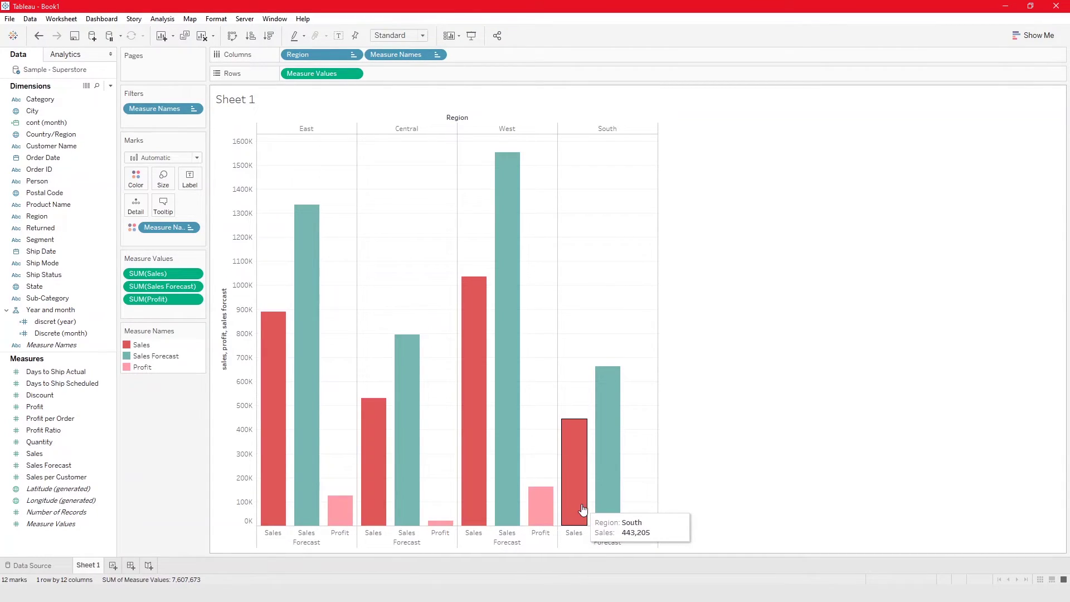
pyautogui.moveTo(597, 503)
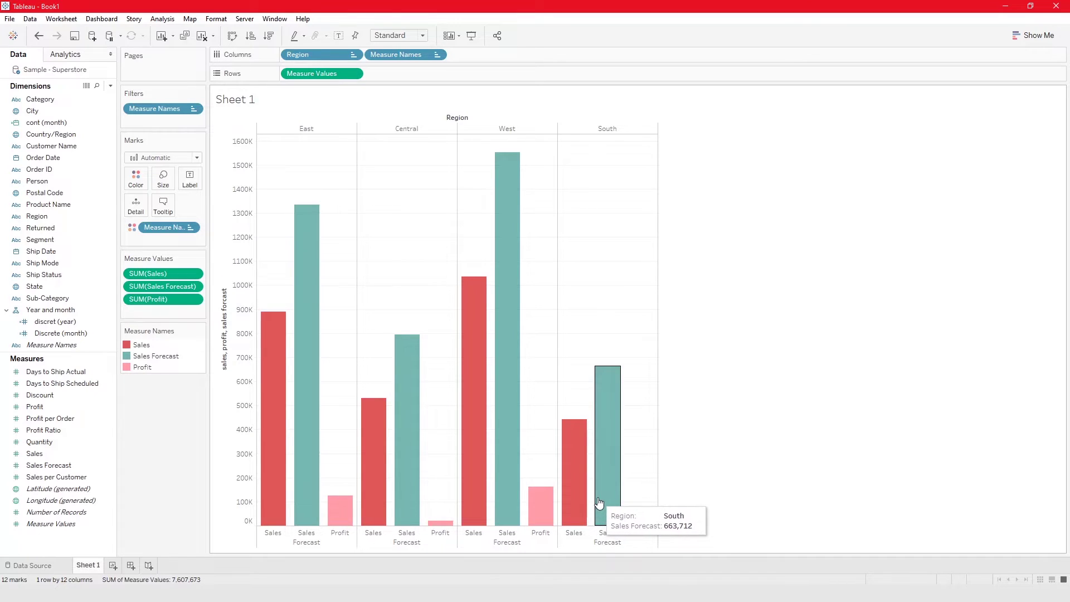
pyautogui.moveTo(507, 430)
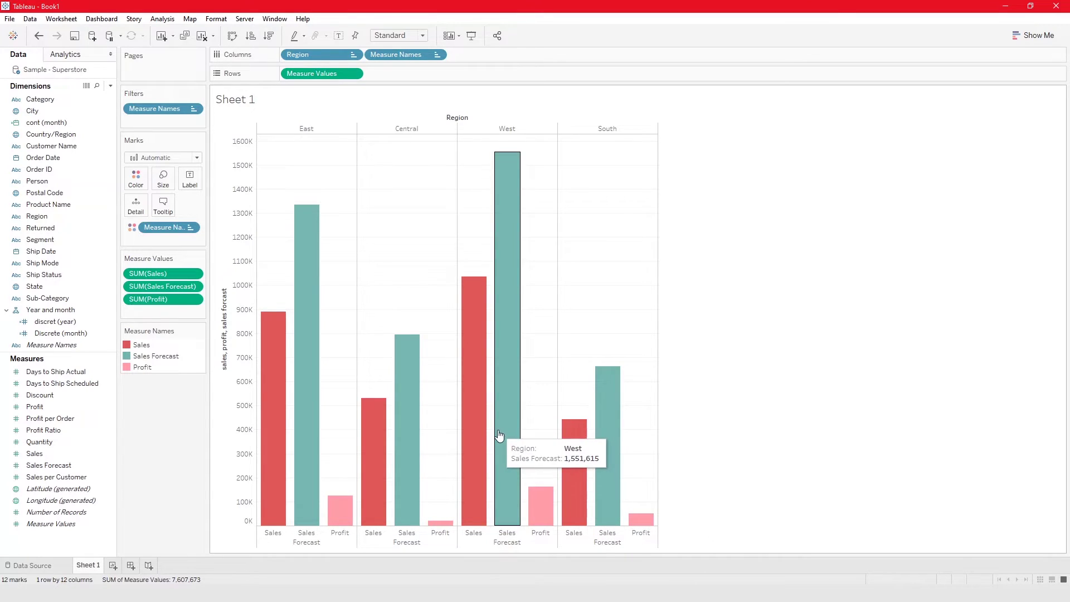
pyautogui.moveTo(404, 54); pyautogui.dragTo(89, 425)
pyautogui.moveTo(310, 530)
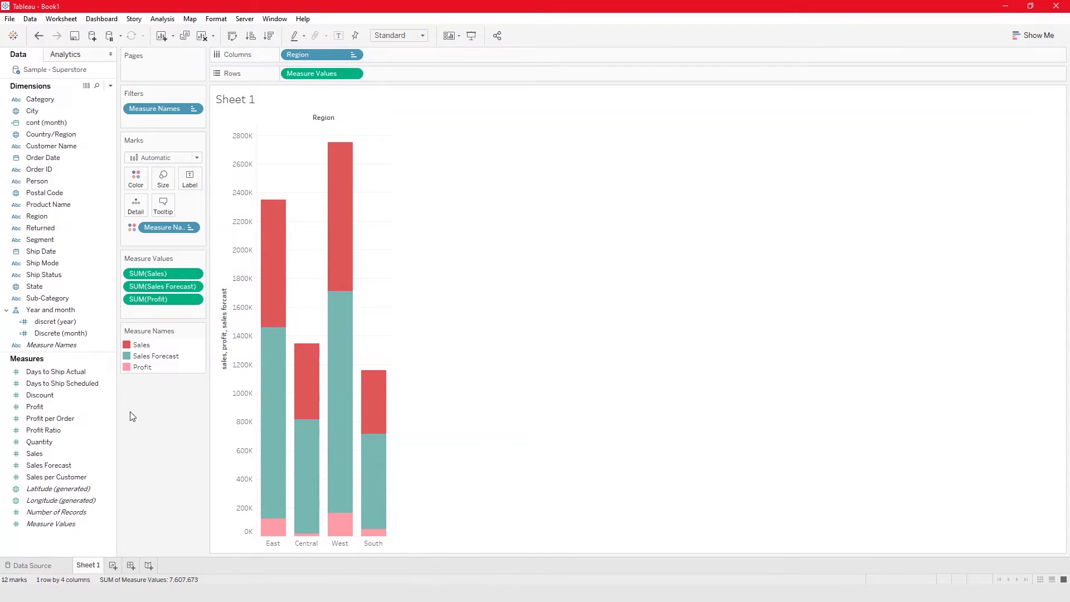
# Recolor the Profit series orange through the color legend's Edit Colors dialog.
pyautogui.doubleClick(133, 367)
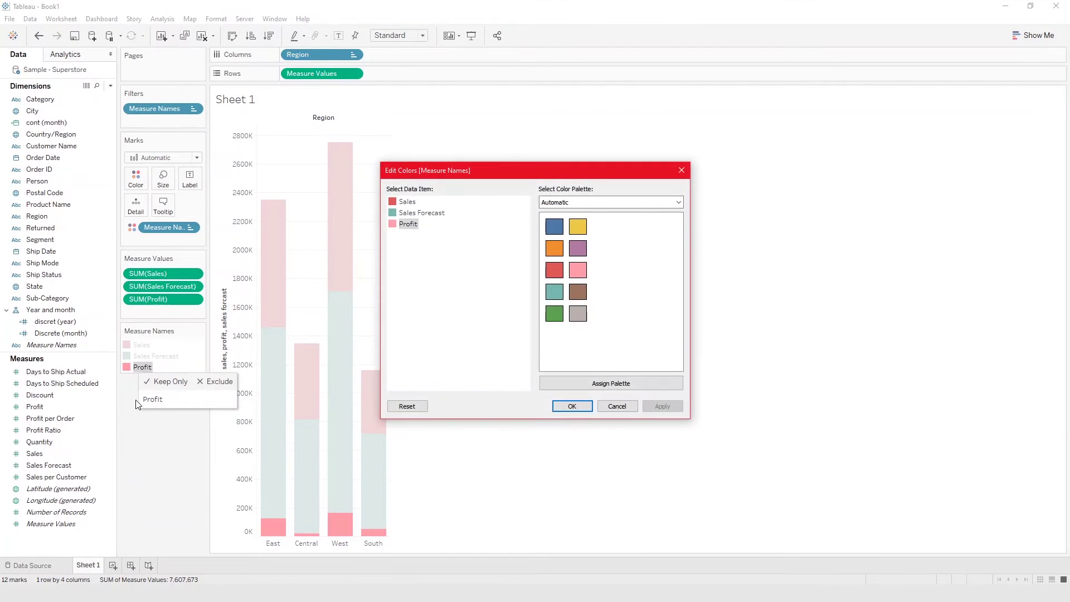
pyautogui.click(555, 247)
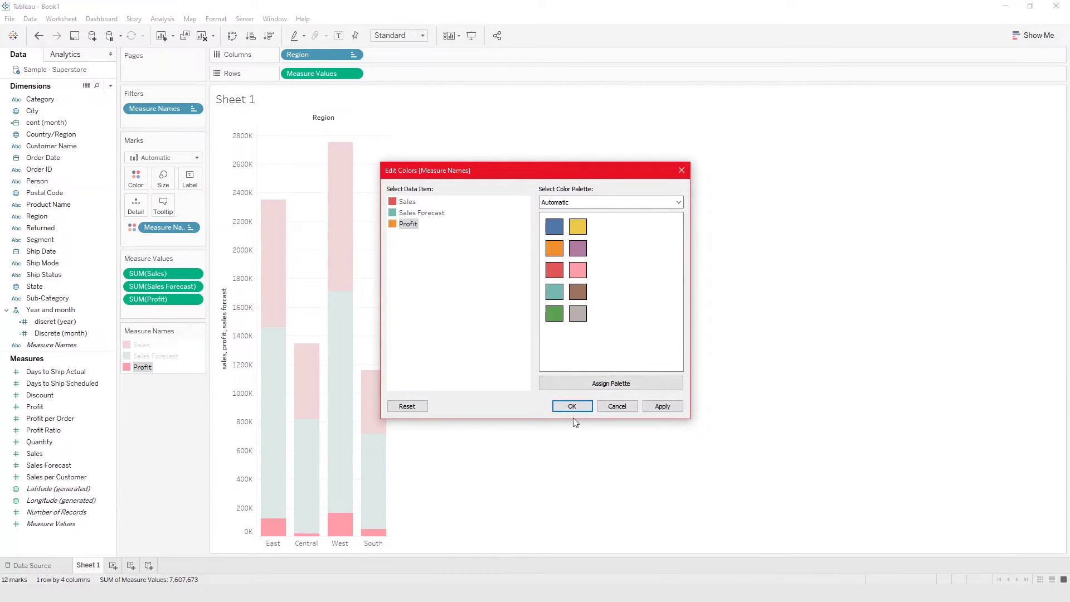
pyautogui.click(661, 408)
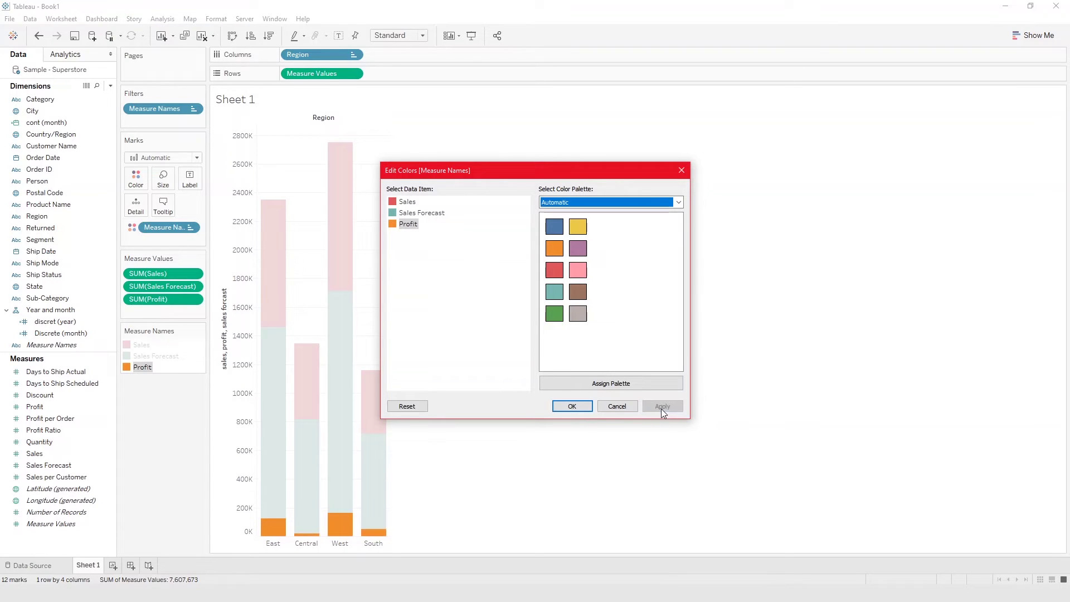
pyautogui.click(586, 407)
pyautogui.click(559, 397)
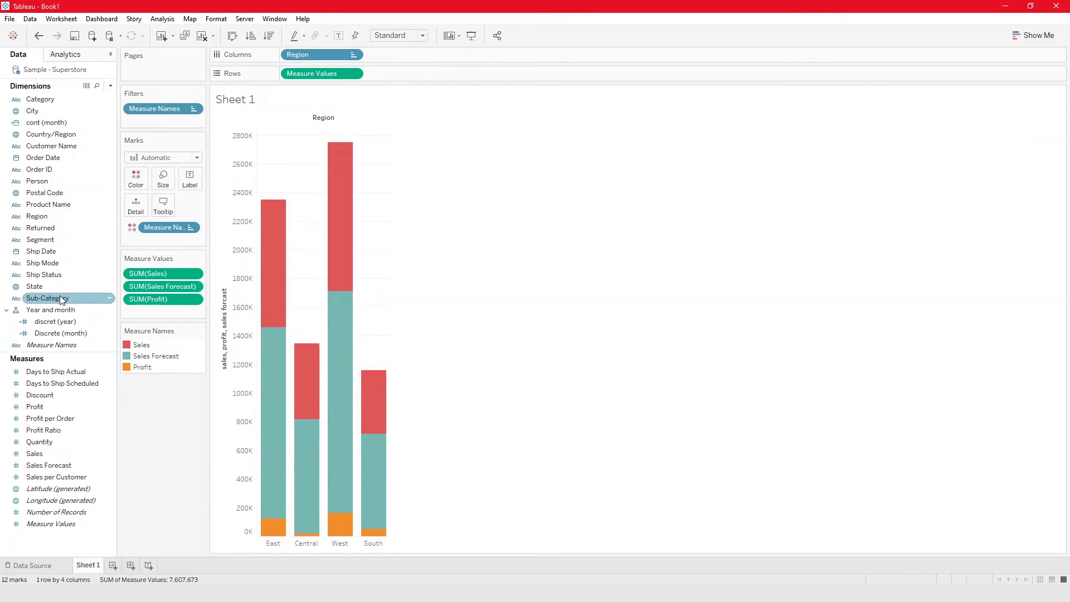
# Stack the measures into one bar per Region and move Sales Forecast to the top of the legend.
pyautogui.moveTo(51, 344); pyautogui.dragTo(415, 55)
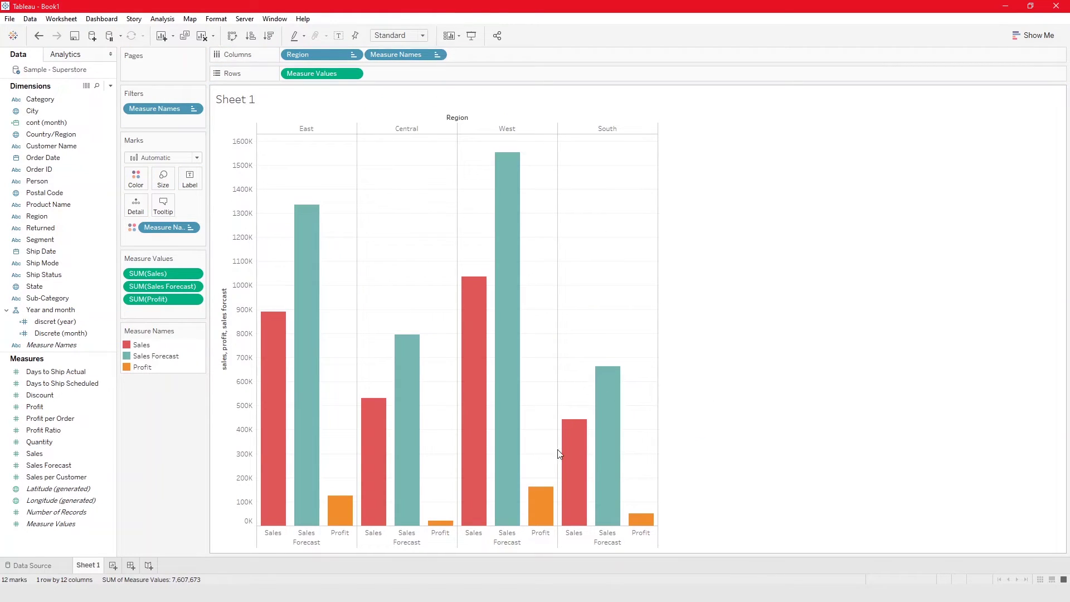
pyautogui.moveTo(414, 54); pyautogui.dragTo(68, 298)
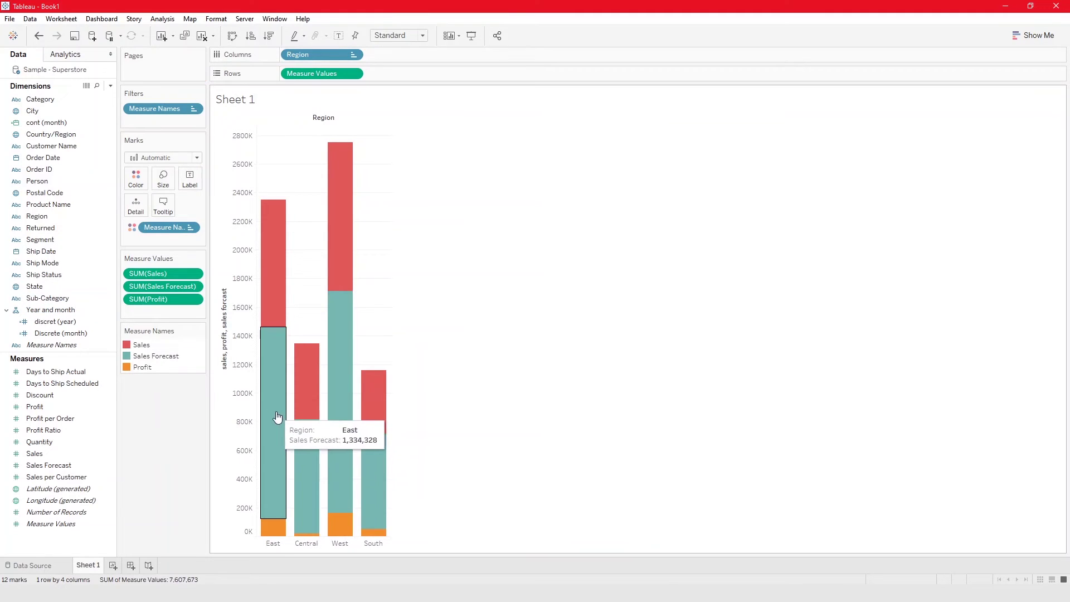
pyautogui.click(138, 357)
pyautogui.moveTo(137, 357); pyautogui.dragTo(136, 343)
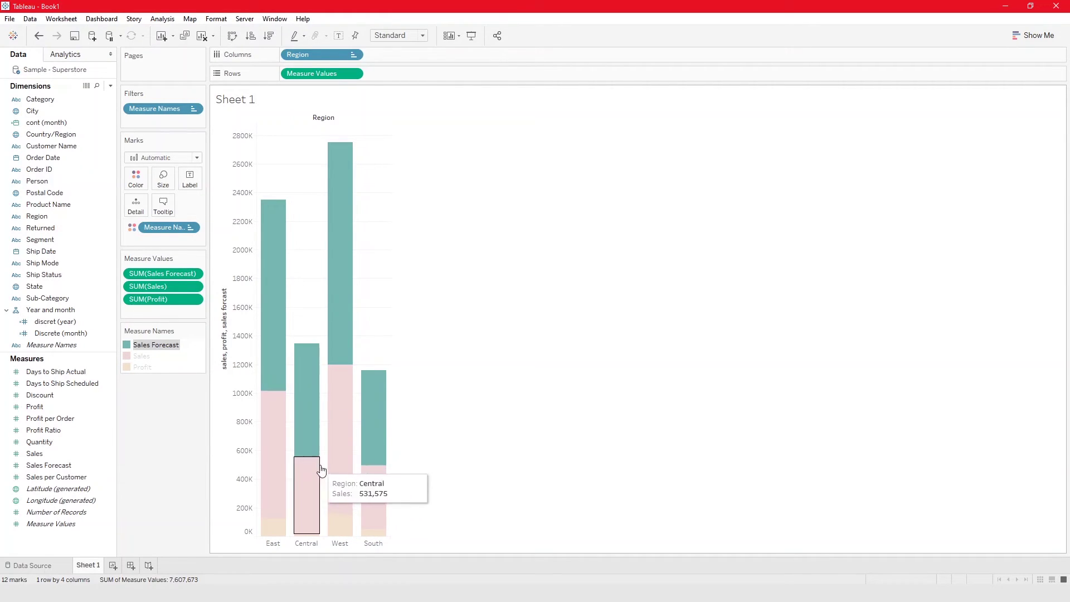
# Clear the legend highlight and add SUM(Sales) to the Marks card Tooltip.
pyautogui.click(178, 437)
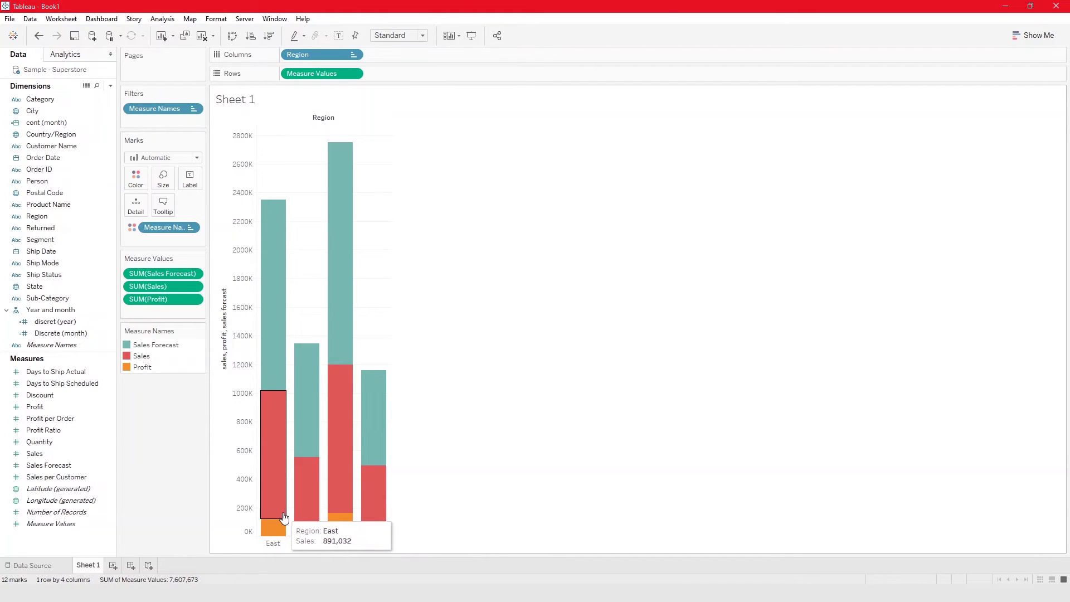
pyautogui.moveTo(132, 289); pyautogui.dragTo(163, 211)
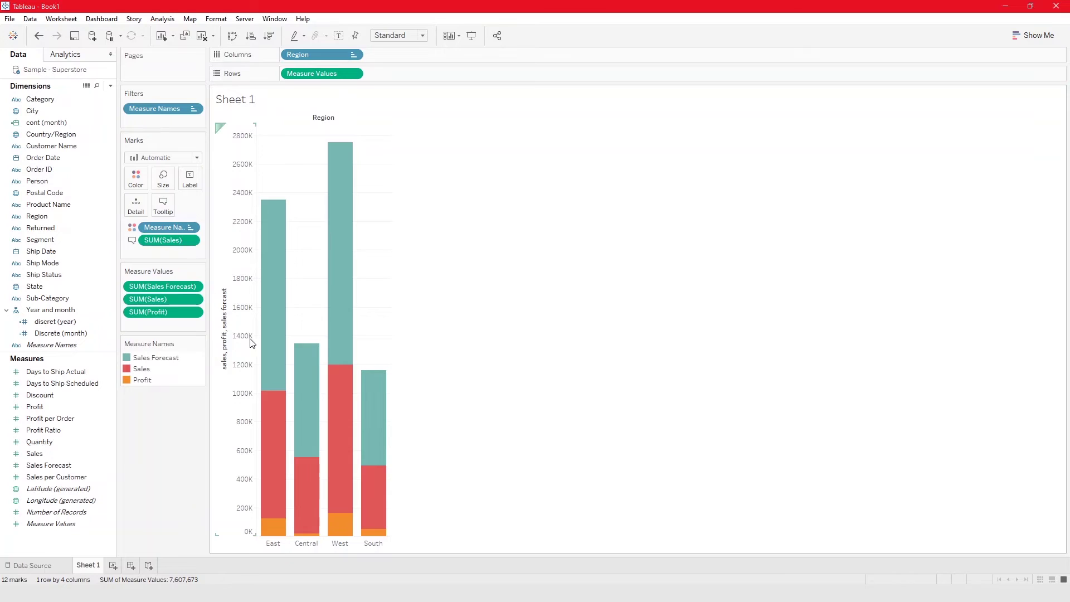
# Add Profit and Sales Forecast to the bar tooltips.
pyautogui.moveTo(272, 351)
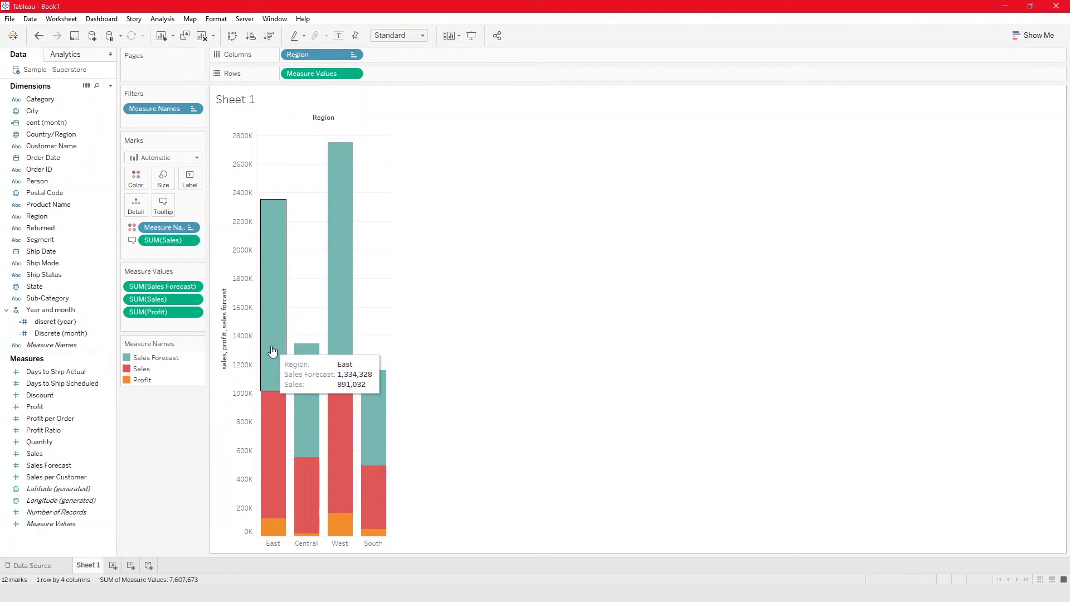
pyautogui.moveTo(309, 417)
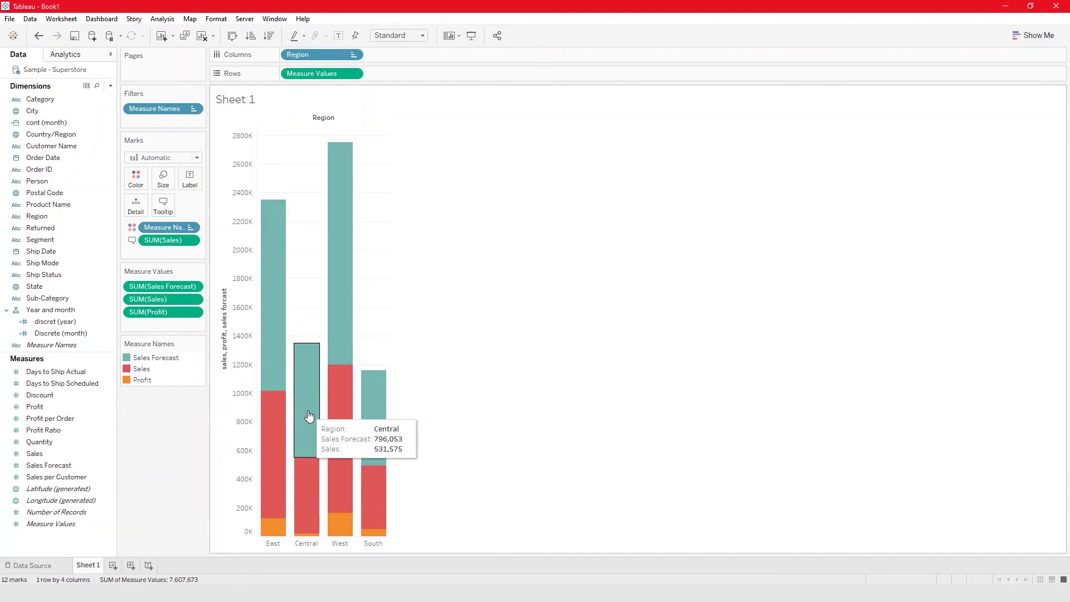
pyautogui.moveTo(308, 490)
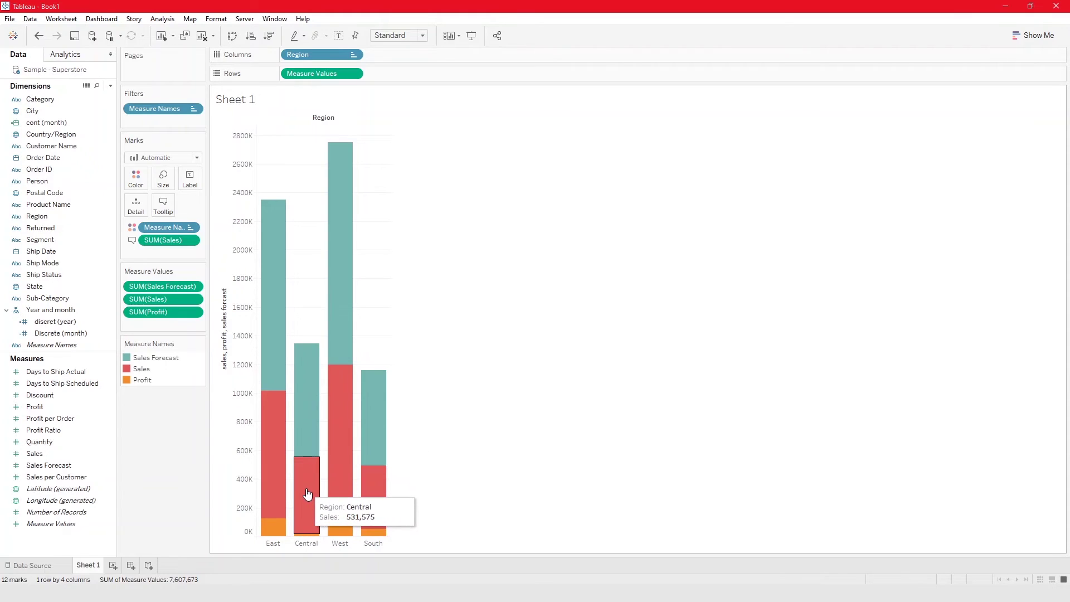
pyautogui.moveTo(274, 487)
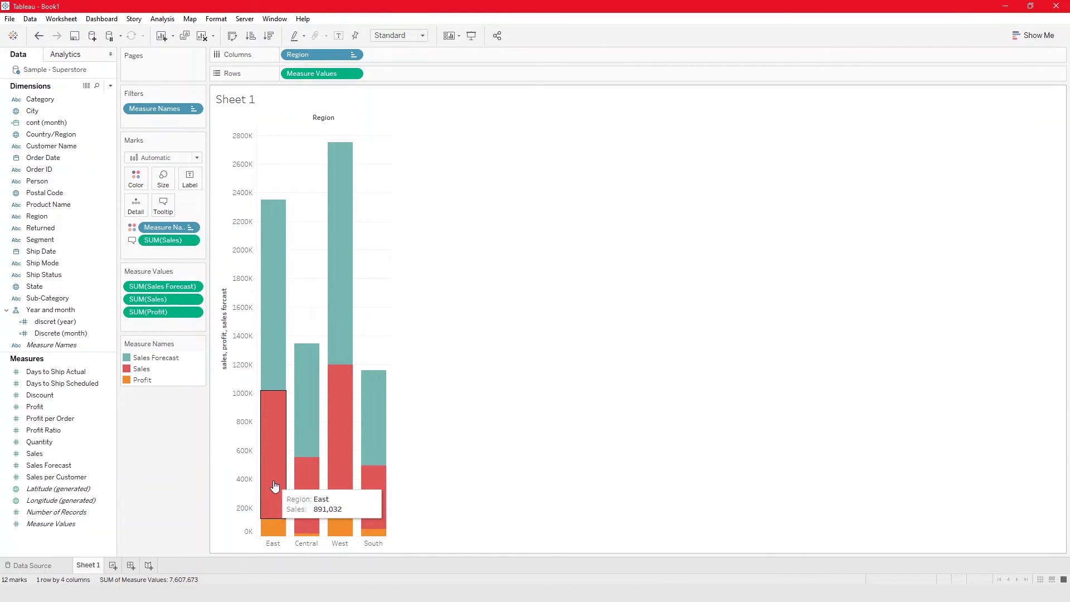
pyautogui.moveTo(279, 379)
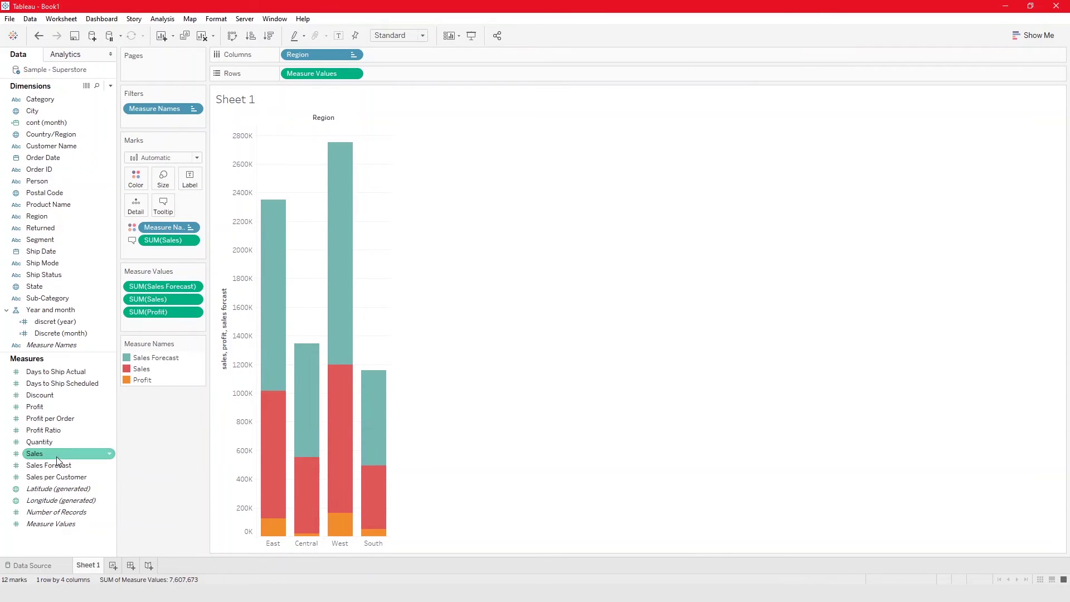
pyautogui.moveTo(54, 413); pyautogui.dragTo(166, 205)
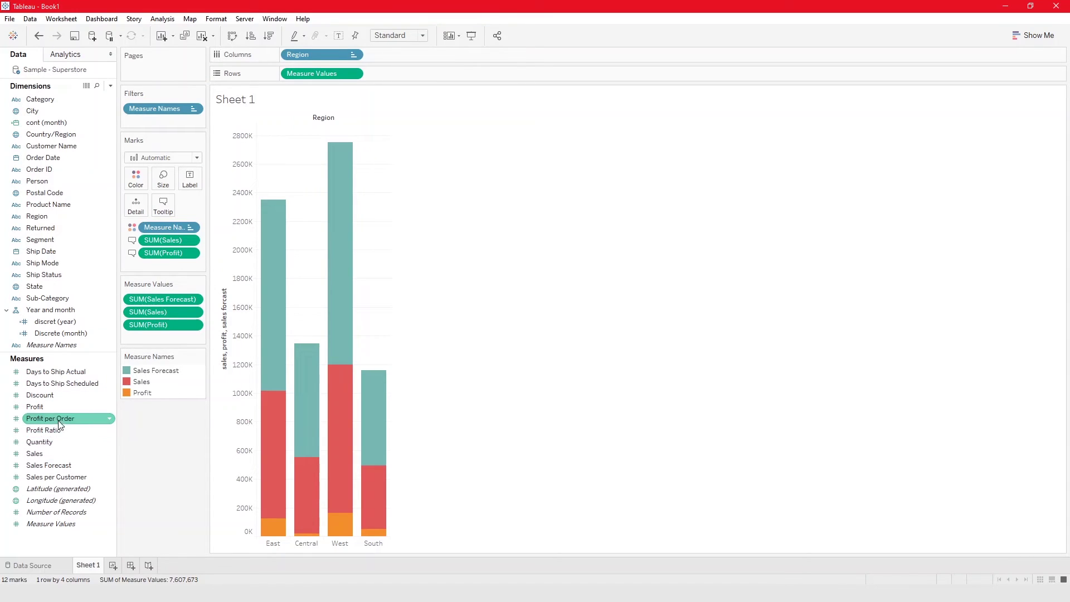
pyautogui.moveTo(65, 467); pyautogui.dragTo(166, 205)
# Undo an extra Region tooltip and put Measure Names on Columns for side-by-side bars per Region.
pyautogui.moveTo(279, 288)
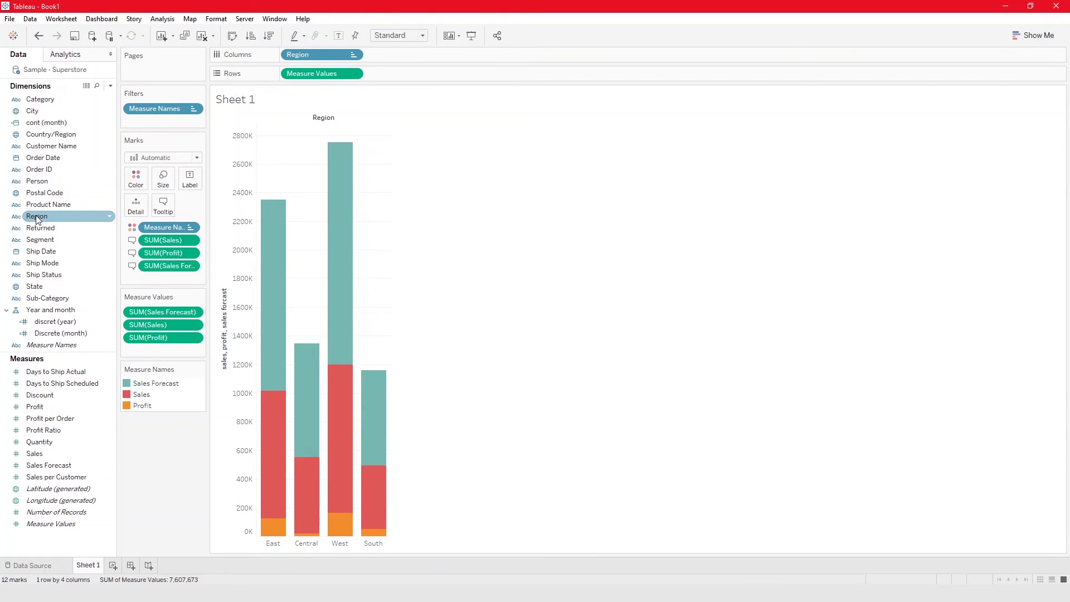
pyautogui.moveTo(36, 217); pyautogui.dragTo(165, 209)
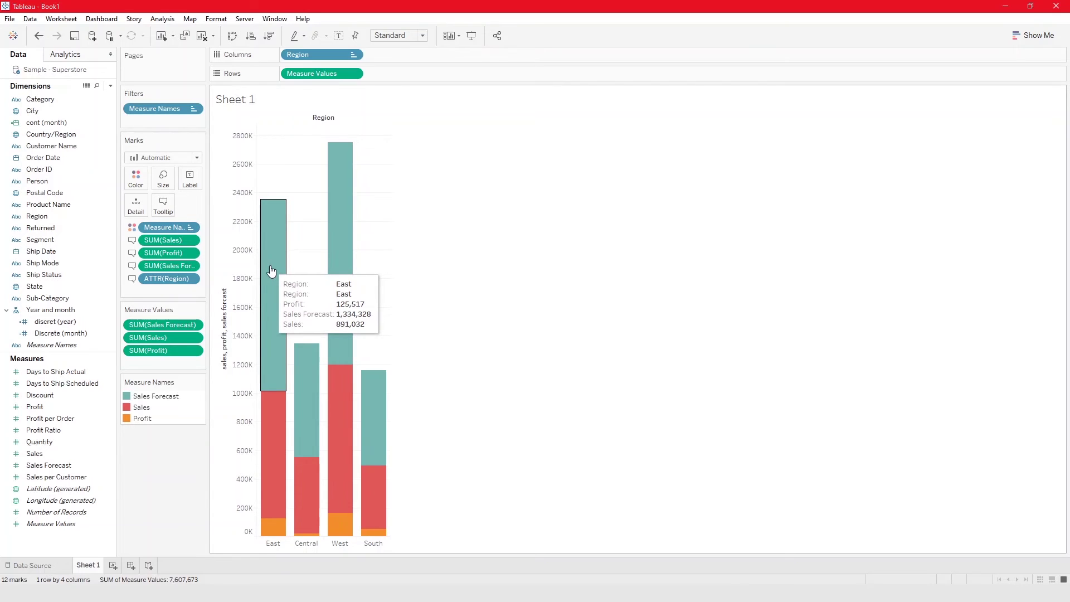
pyautogui.hotkey('ctrl', 'z')
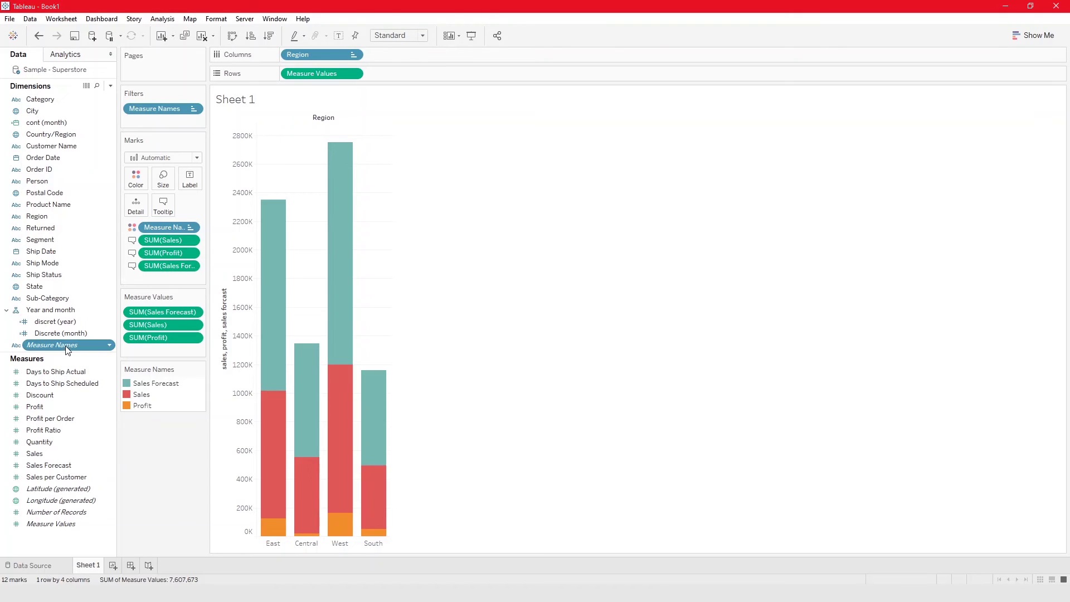
pyautogui.moveTo(64, 345); pyautogui.dragTo(446, 59)
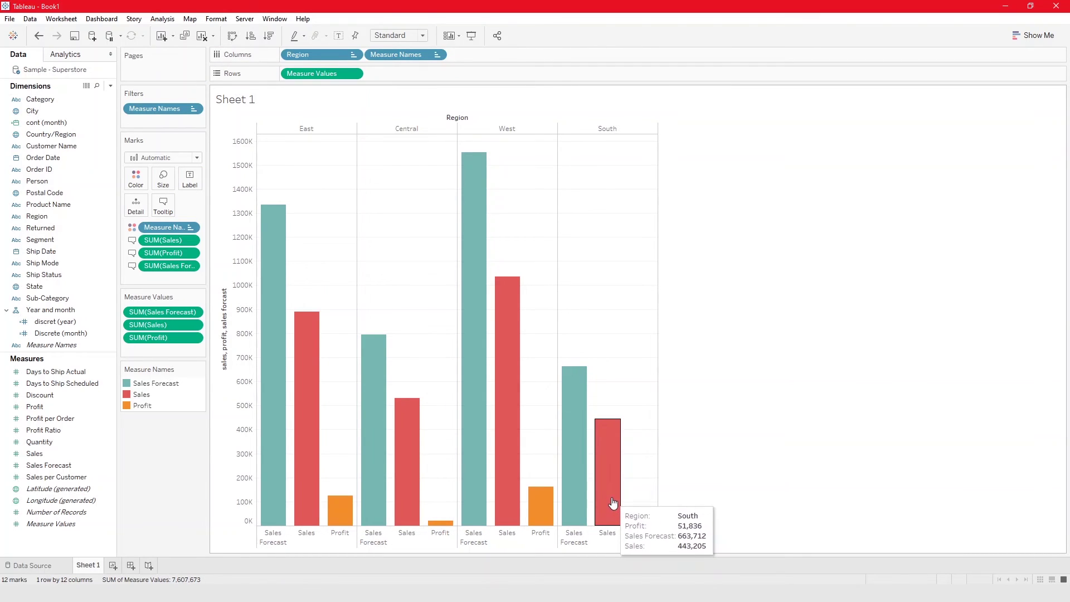
# Remove Measure Names from Columns so each Region is a single stacked bar again.
pyautogui.moveTo(578, 477)
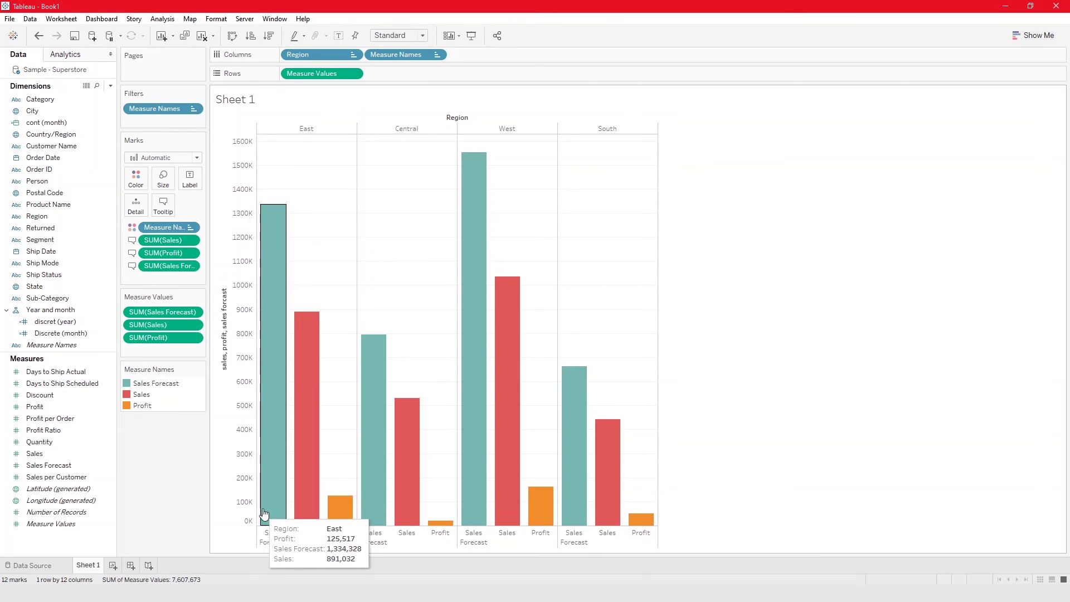
pyautogui.moveTo(342, 521)
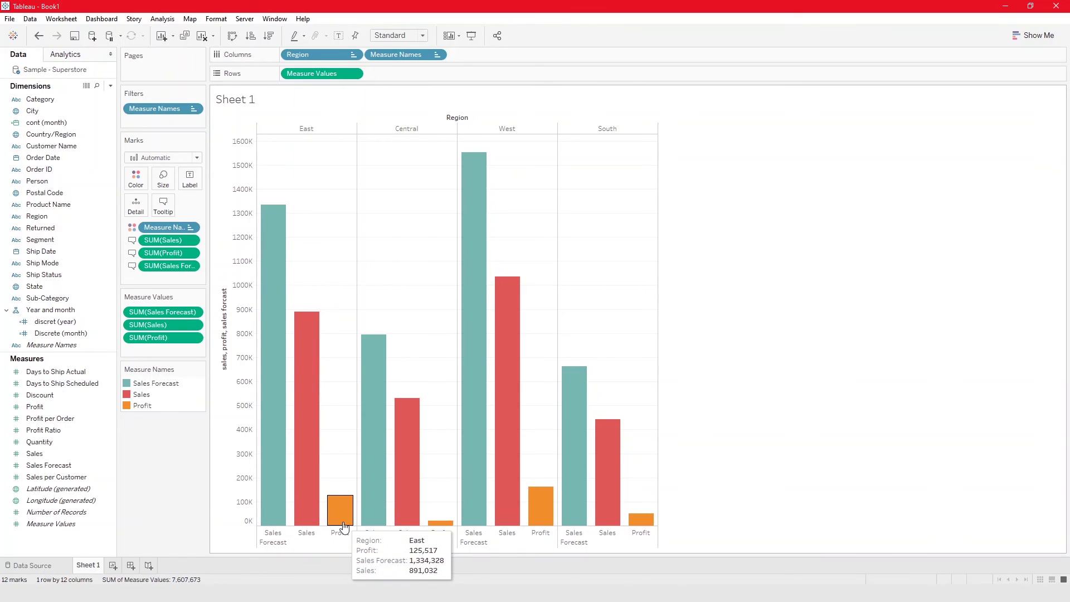
pyautogui.moveTo(397, 55); pyautogui.dragTo(169, 467)
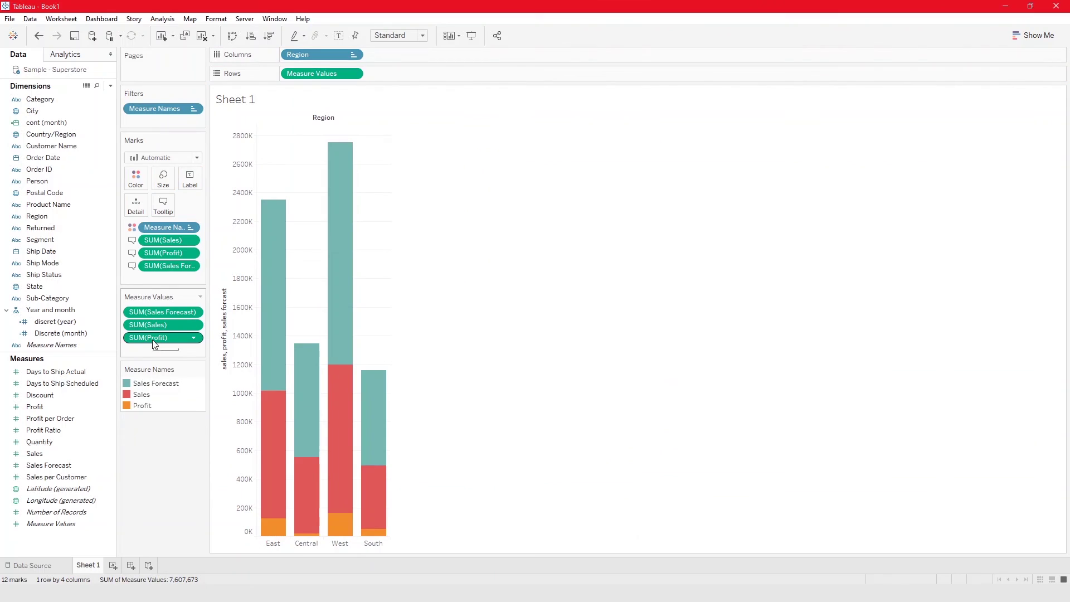
# Add Sales per Customer to Measure Values and move it second in the measure legend.
pyautogui.moveTo(78, 477); pyautogui.dragTo(168, 350)
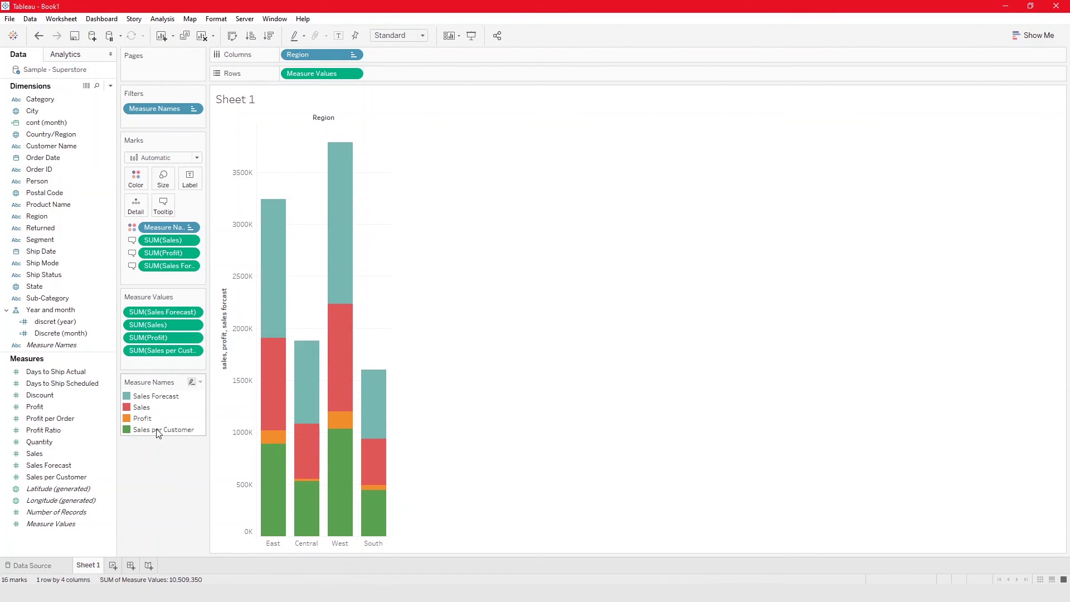
pyautogui.moveTo(158, 430); pyautogui.dragTo(161, 403)
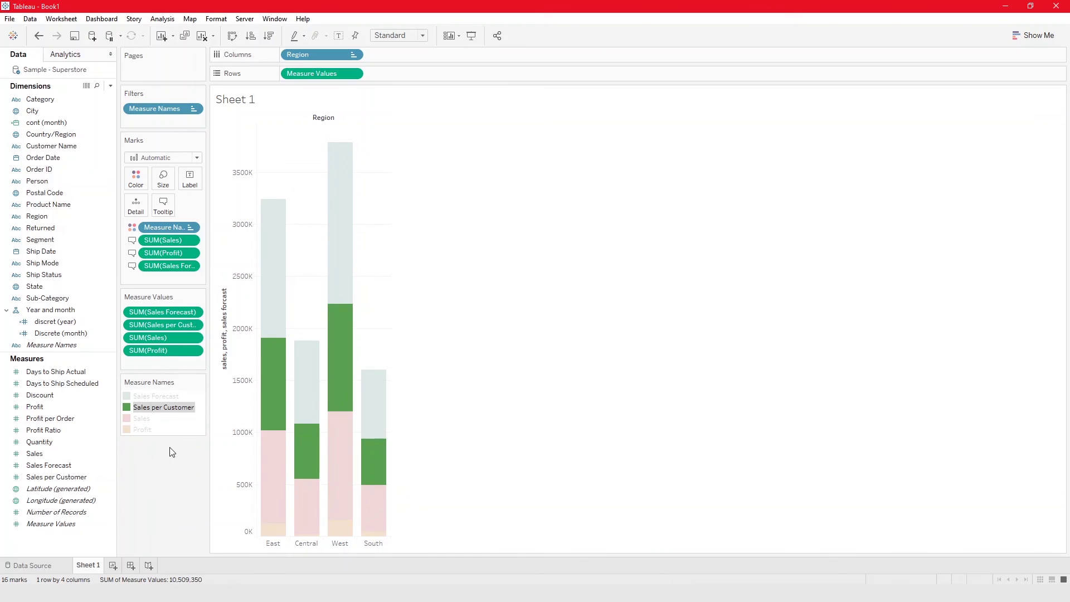
pyautogui.click(172, 456)
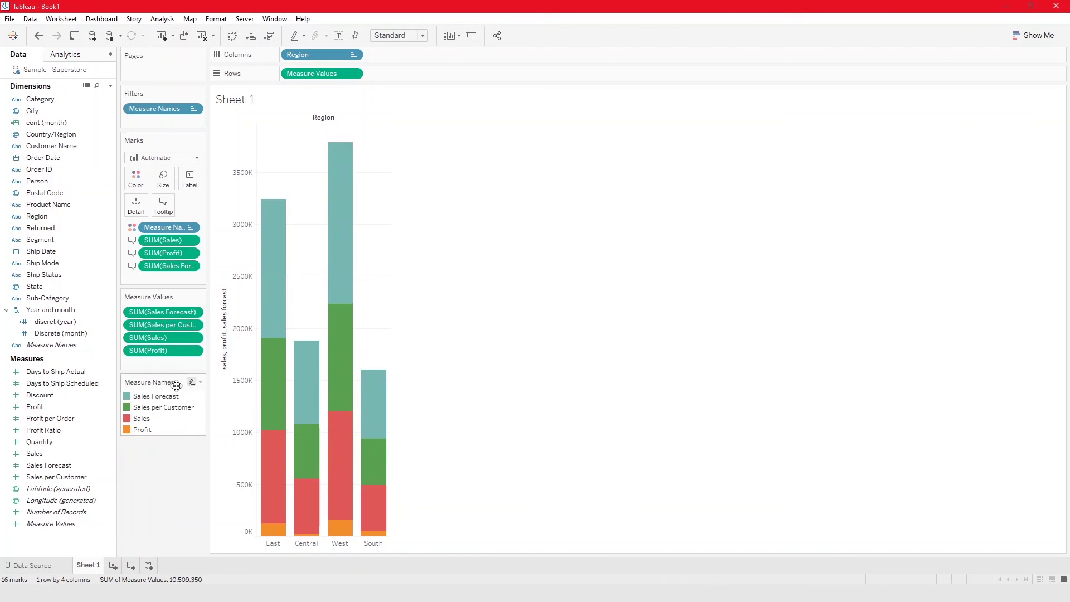
pyautogui.moveTo(163, 325); pyautogui.dragTo(165, 357)
# Color Sales Forecast purple, then put Measure Names on Columns for side-by-side bars.
pyautogui.doubleClick(159, 396)
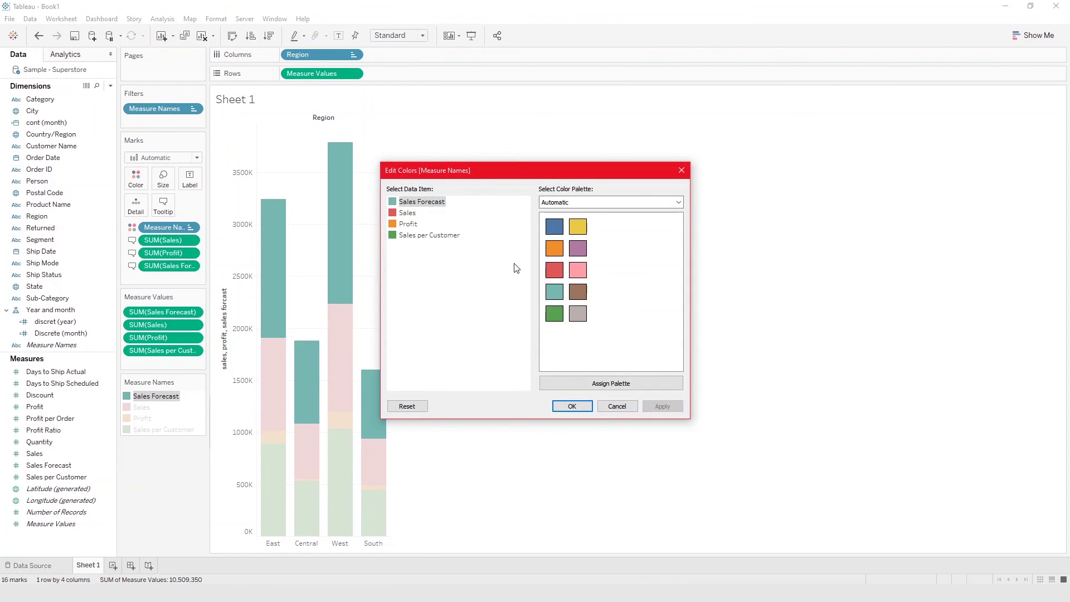
pyautogui.click(577, 248)
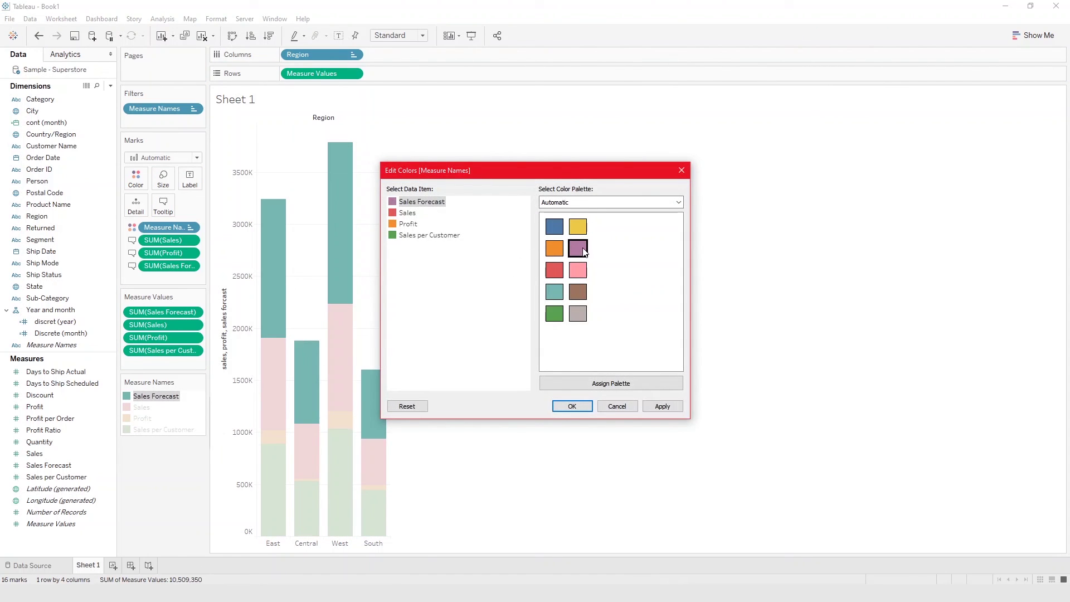
pyautogui.click(574, 407)
pyautogui.click(752, 461)
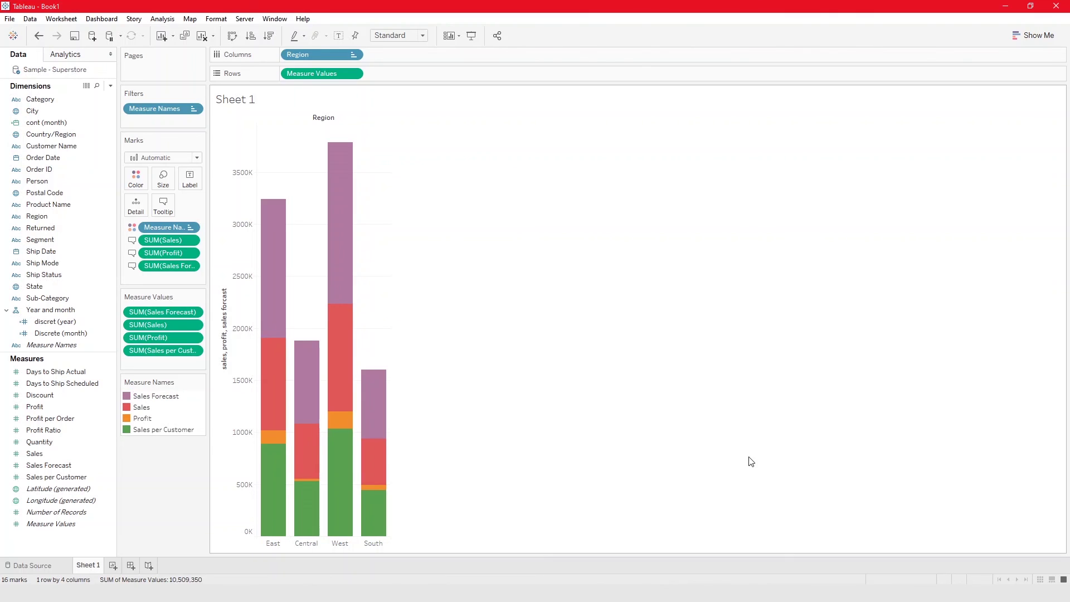
pyautogui.moveTo(63, 344); pyautogui.dragTo(405, 54)
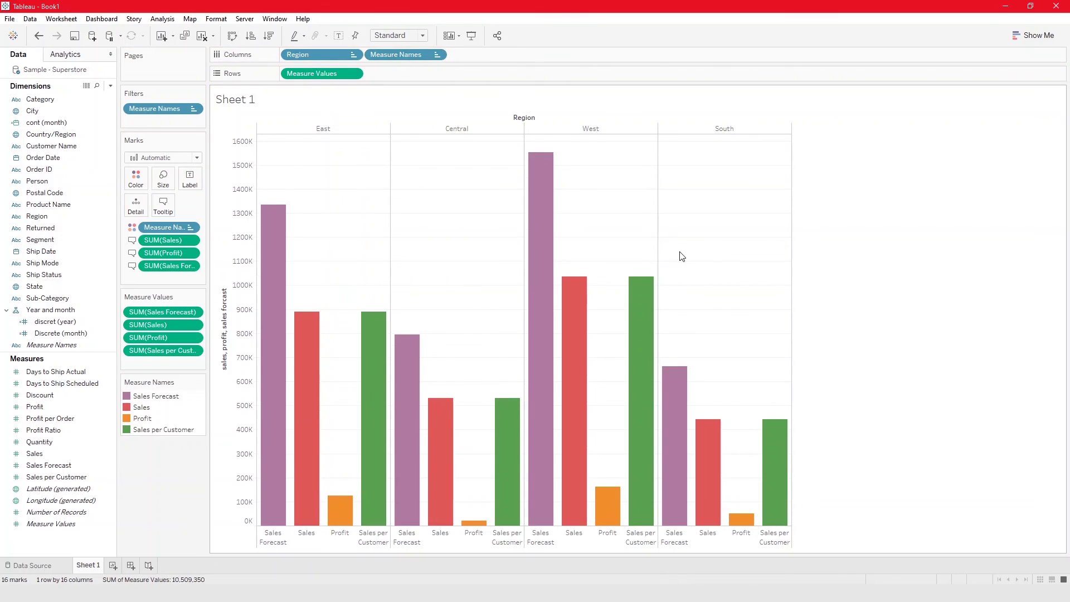